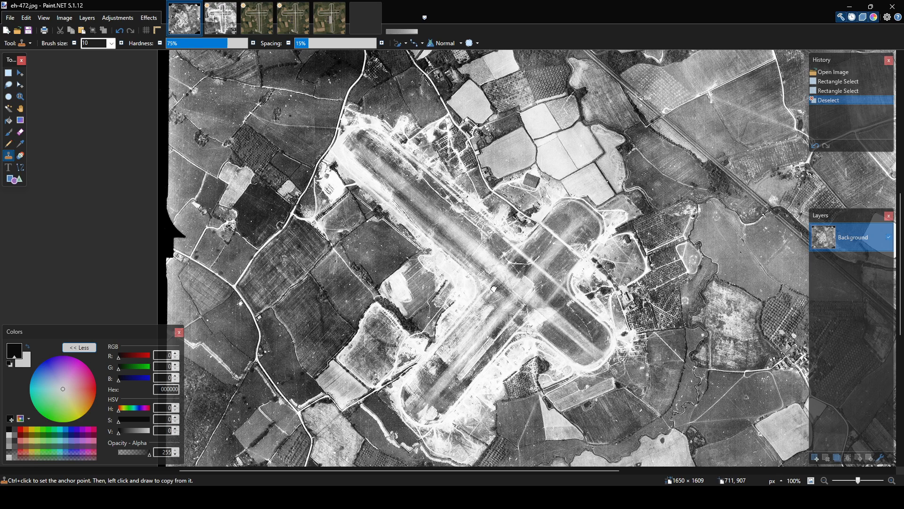
# Examine the aerial photograph eh-472.jpg and the rotated 512 × 512 crop of the airfield, including the runway crossing.
pyautogui.moveTo(478, 292); pyautogui.dragTo(514, 299, button='middle')
pyautogui.moveTo(395, 227); pyautogui.dragTo(387, 255, button='middle')
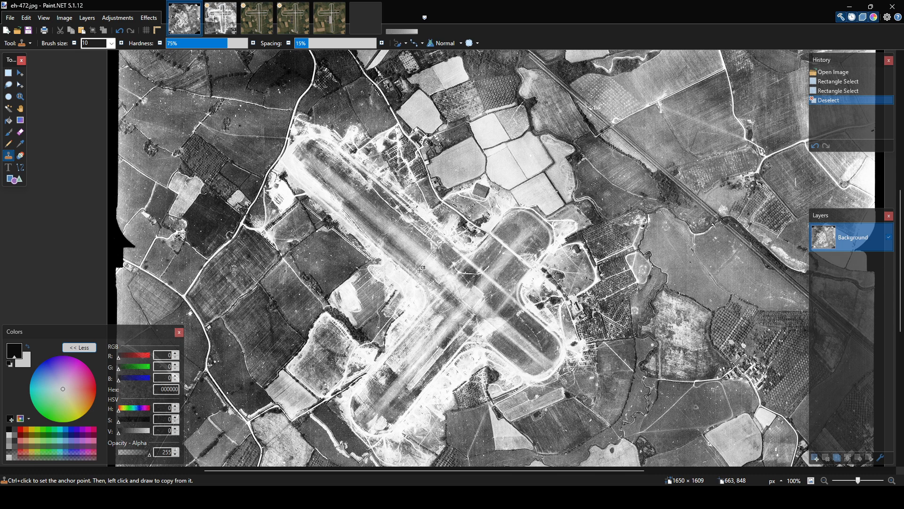
pyautogui.click(221, 18)
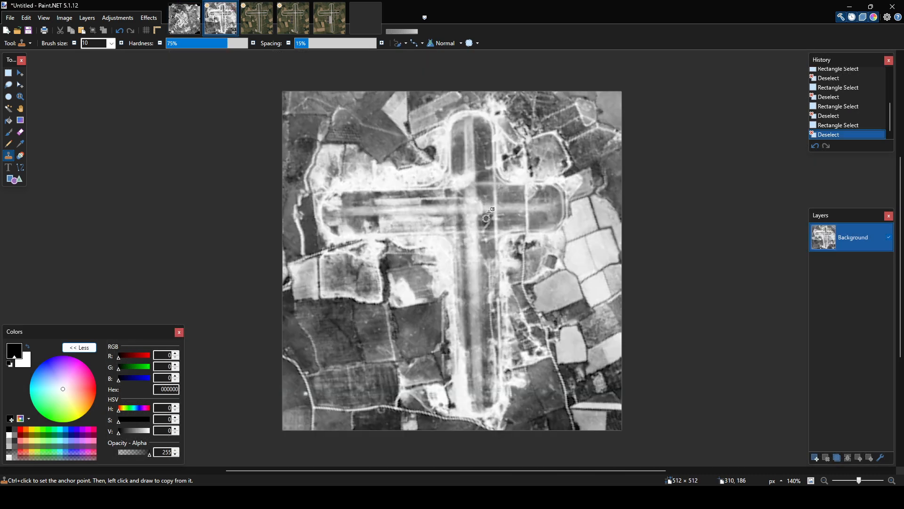
pyautogui.press('s')
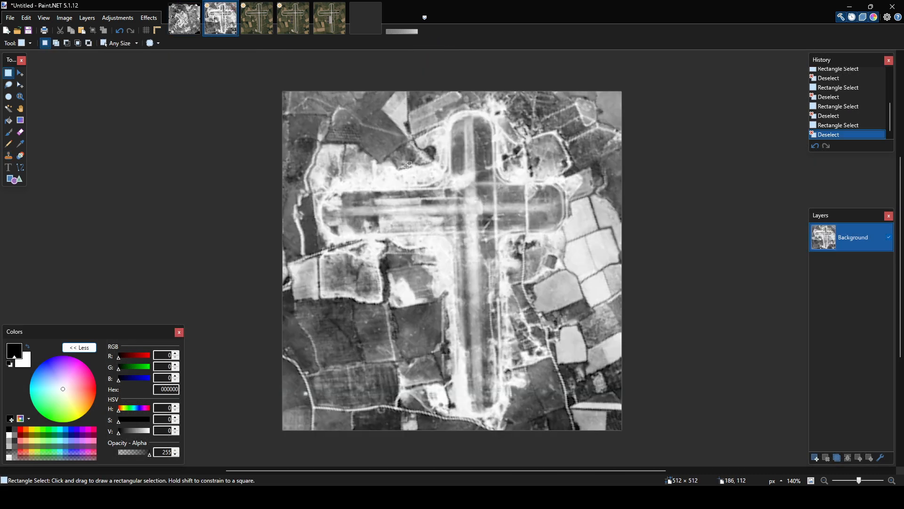
pyautogui.moveTo(465, 208); pyautogui.dragTo(479, 221)
pyautogui.click(487, 215)
# Examine the colour map staplehurst_c.bmp, checking the runways, perimeter track, surrounding fields, hedges and woodland.
pyautogui.click(256, 19)
pyautogui.moveTo(152, 127); pyautogui.dragTo(186, 138, button='middle')
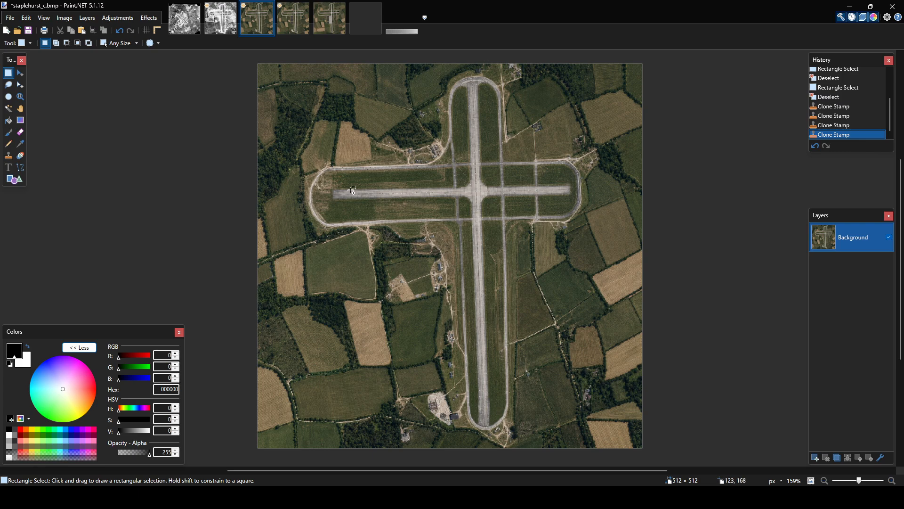
pyautogui.keyDown('ctrl'); pyautogui.scroll(6, 349, 191); pyautogui.keyUp('ctrl')
pyautogui.moveTo(515, 147); pyautogui.dragTo(423, 324, button='middle')
pyautogui.moveTo(558, 194); pyautogui.dragTo(492, 203, button='middle')
pyautogui.moveTo(666, 215); pyautogui.dragTo(489, 273, button='middle')
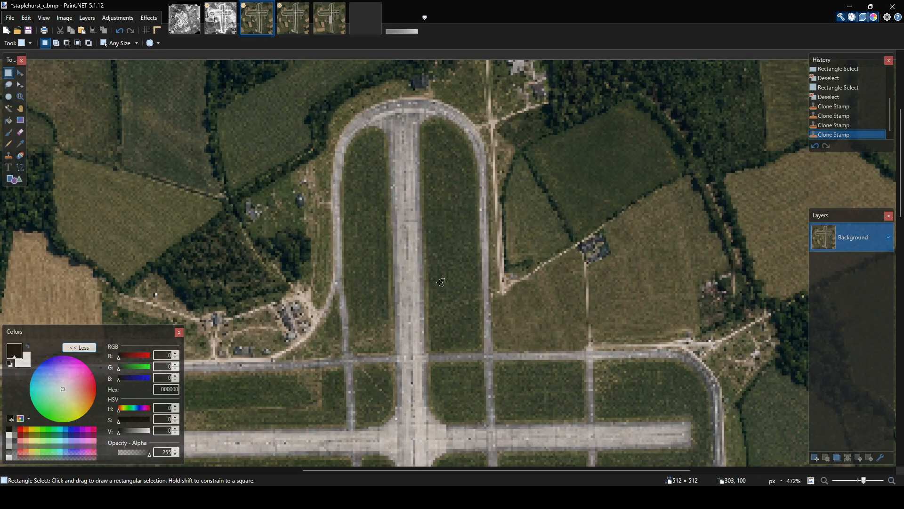
pyautogui.keyDown('ctrl'); pyautogui.scroll(-3, 423, 269); pyautogui.keyUp('ctrl')
pyautogui.moveTo(517, 298); pyautogui.dragTo(519, 191, button='middle')
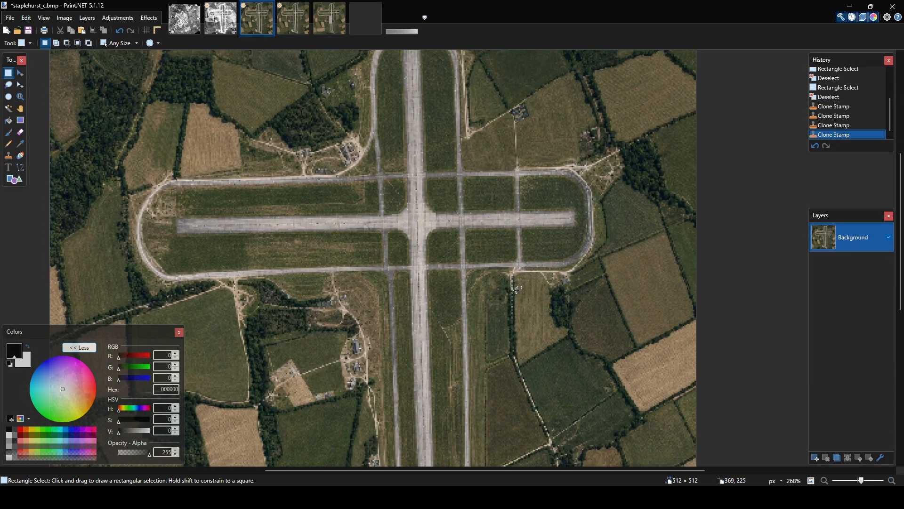
pyautogui.moveTo(516, 289); pyautogui.dragTo(535, 186, button='middle')
pyautogui.moveTo(529, 233); pyautogui.dragTo(548, 188, button='middle')
pyautogui.moveTo(525, 262); pyautogui.dragTo(551, 220, button='middle')
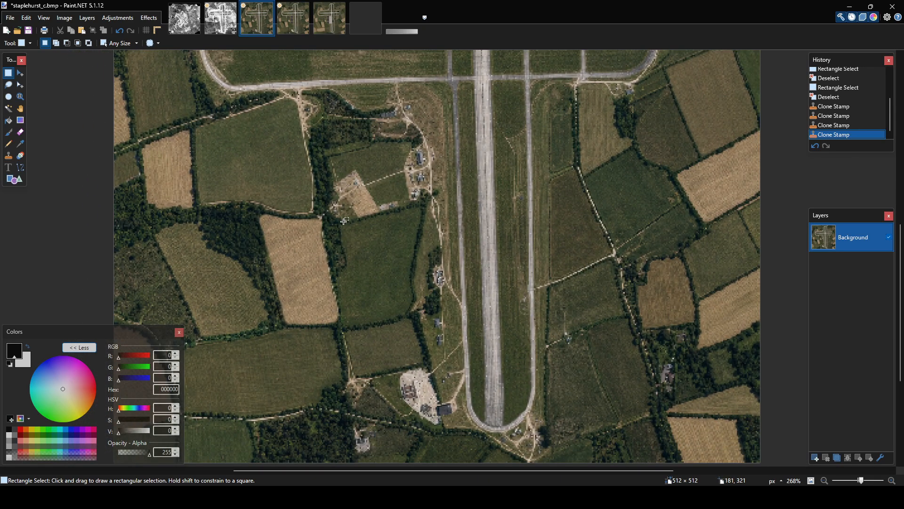
pyautogui.moveTo(372, 204); pyautogui.dragTo(473, 181, button='middle')
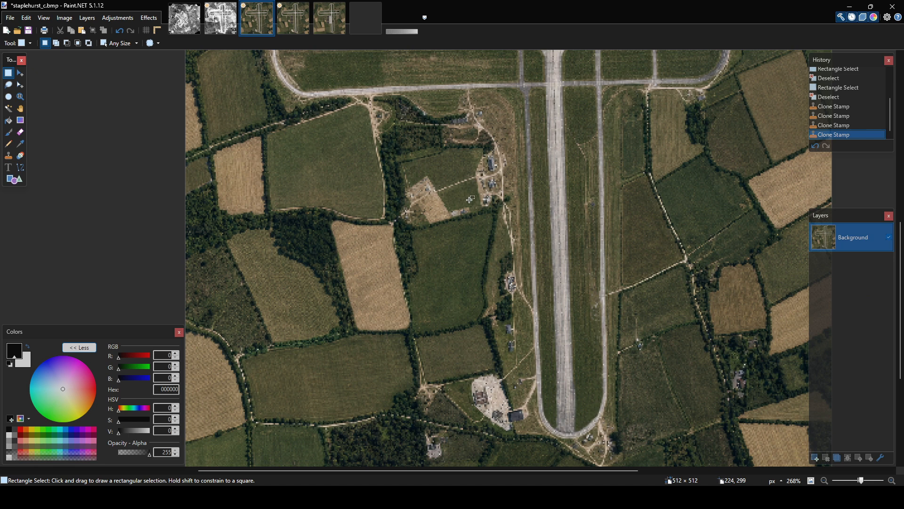
pyautogui.moveTo(261, 209); pyautogui.dragTo(351, 280)
pyautogui.click(350, 278)
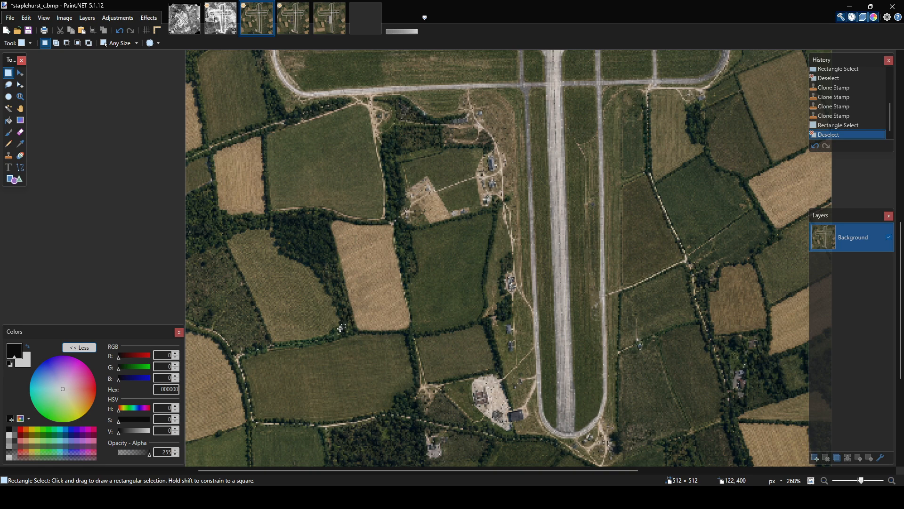
pyautogui.keyDown('ctrl'); pyautogui.scroll(-4, 432, 297); pyautogui.keyUp('ctrl')
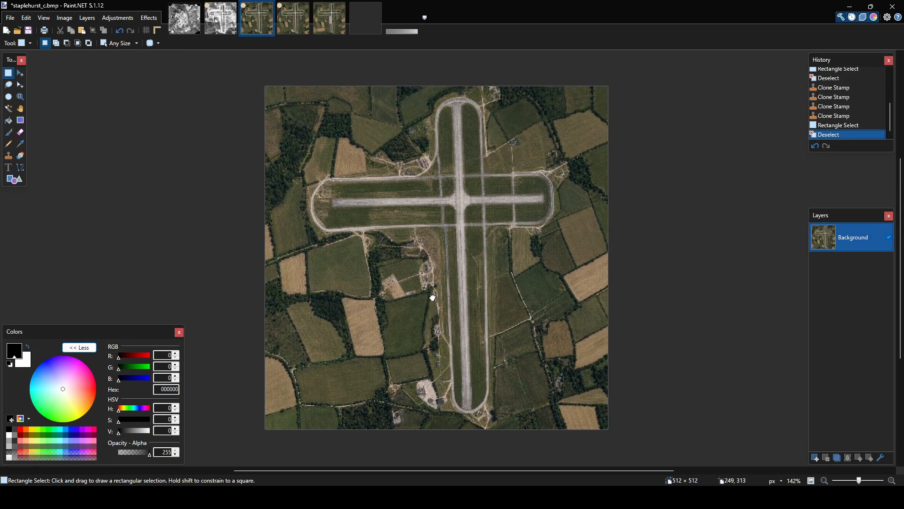
pyautogui.keyDown('ctrl'); pyautogui.scroll(1, 410, 297); pyautogui.keyUp('ctrl')
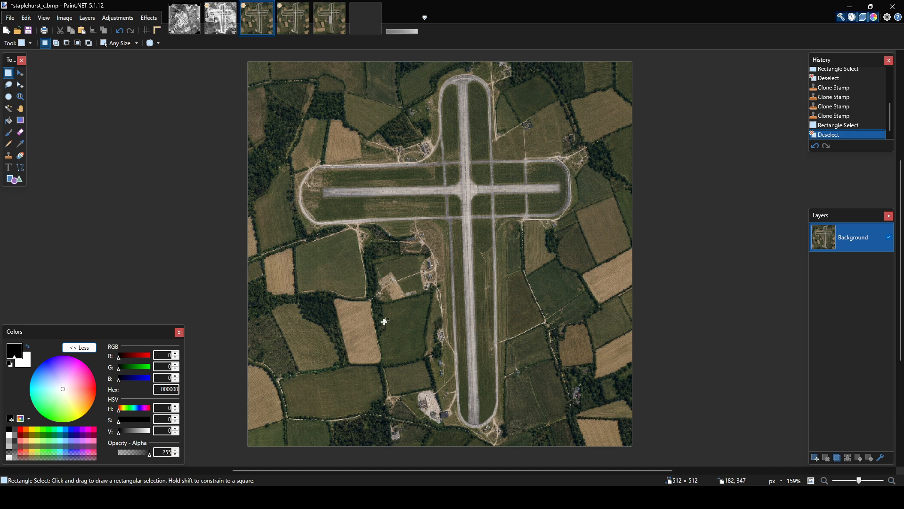
# View the flat height map 10-block-hmap.bmp, marking its whole canvas with a rectangular selection and clearing it.
pyautogui.click(366, 18)
pyautogui.moveTo(317, 123); pyautogui.dragTo(624, 412)
pyautogui.click(640, 328)
pyautogui.moveTo(301, 146); pyautogui.dragTo(667, 414)
pyautogui.click(622, 296)
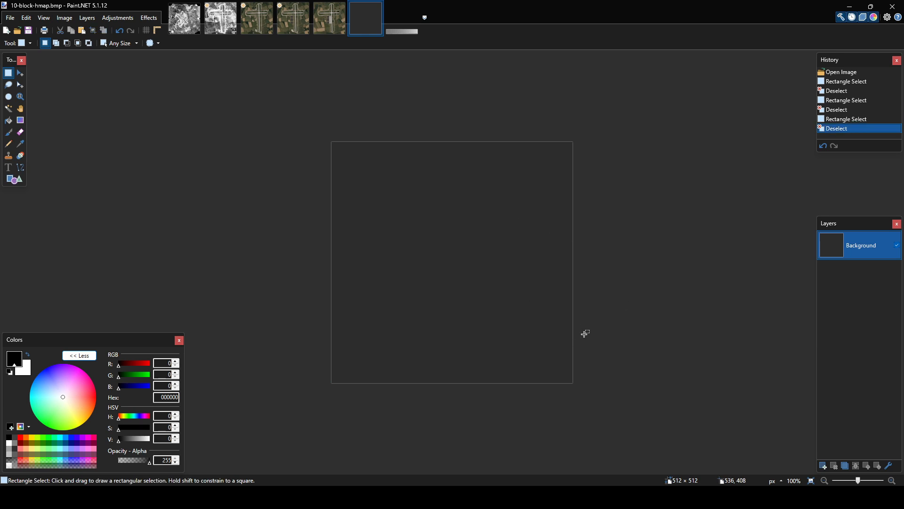
pyautogui.moveTo(259, 110); pyautogui.dragTo(626, 372)
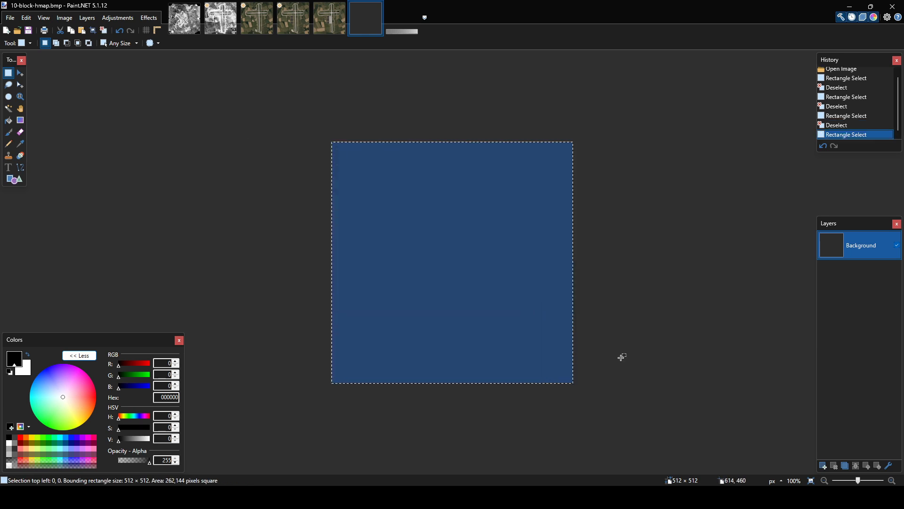
pyautogui.click(618, 322)
# Check the height 10 shade and its label in heightmap-colors.png, then return to 10-block-hmap.bmp.
pyautogui.click(394, 21)
pyautogui.keyDown('ctrl'); pyautogui.scroll(6, 400, 264); pyautogui.keyUp('ctrl')
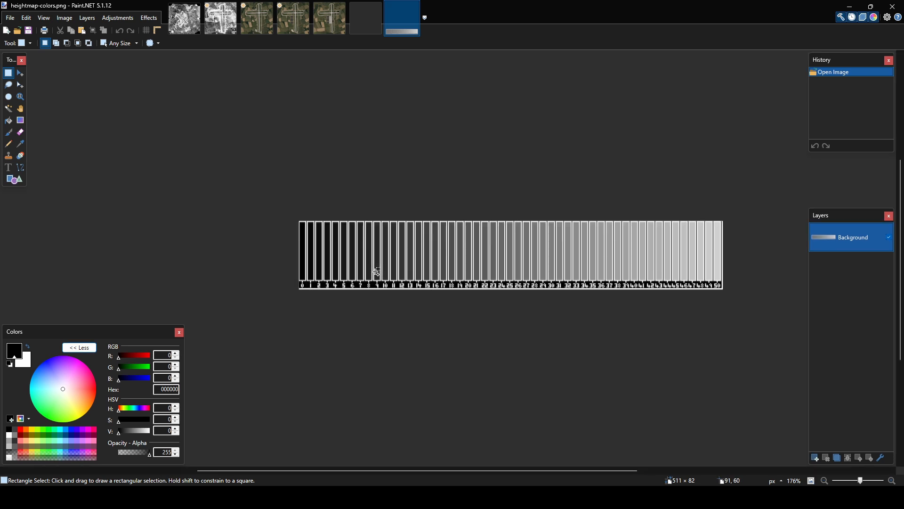
pyautogui.moveTo(387, 229); pyautogui.dragTo(402, 273)
pyautogui.moveTo(383, 302); pyautogui.dragTo(401, 319)
pyautogui.click(406, 315)
pyautogui.keyDown('ctrl'); pyautogui.scroll(-4, 405, 306); pyautogui.keyUp('ctrl')
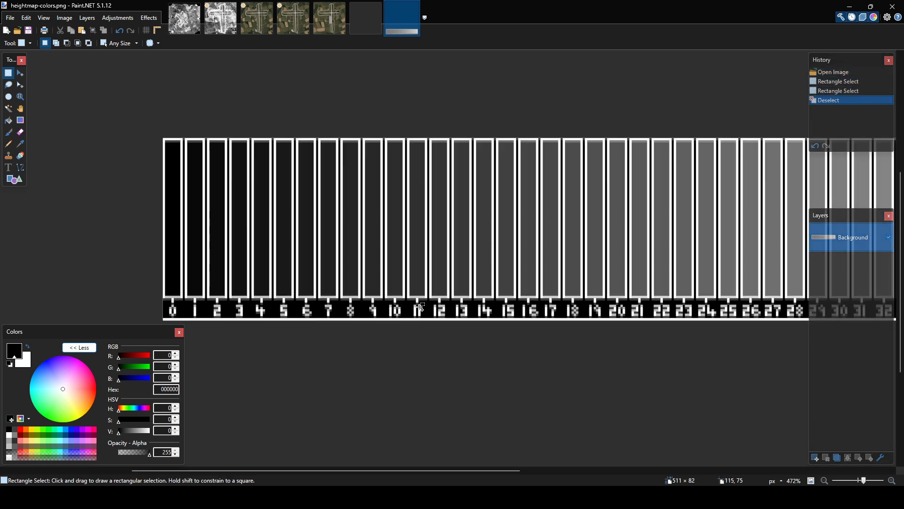
pyautogui.click(365, 19)
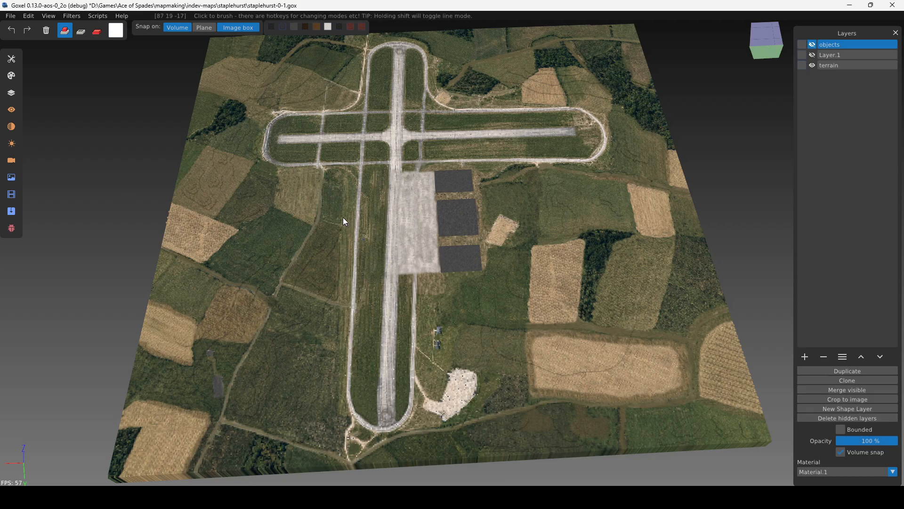
# Examine the bare terrain of the Staplehurst map in Goxel, focusing on the fields and tracks beside the runway.
pyautogui.moveTo(321, 211); pyautogui.dragTo(369, 202, button='right')
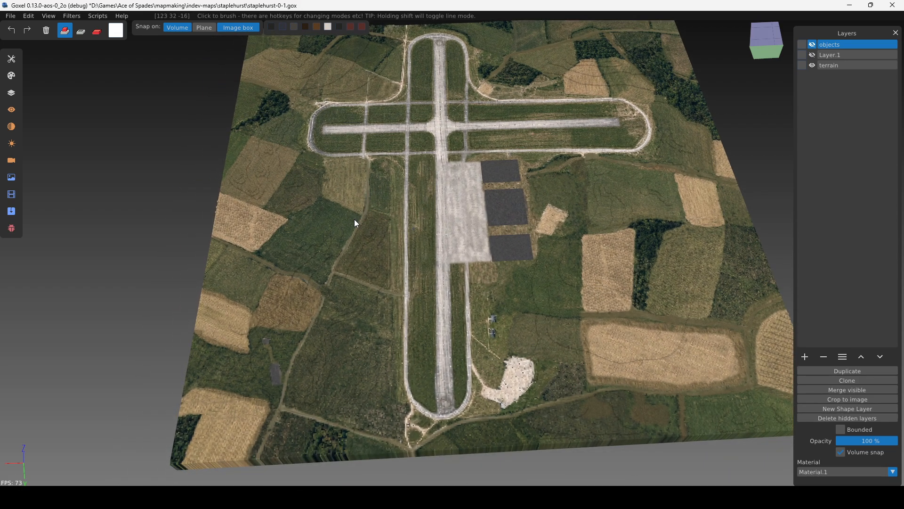
pyautogui.scroll(6, 330, 235)
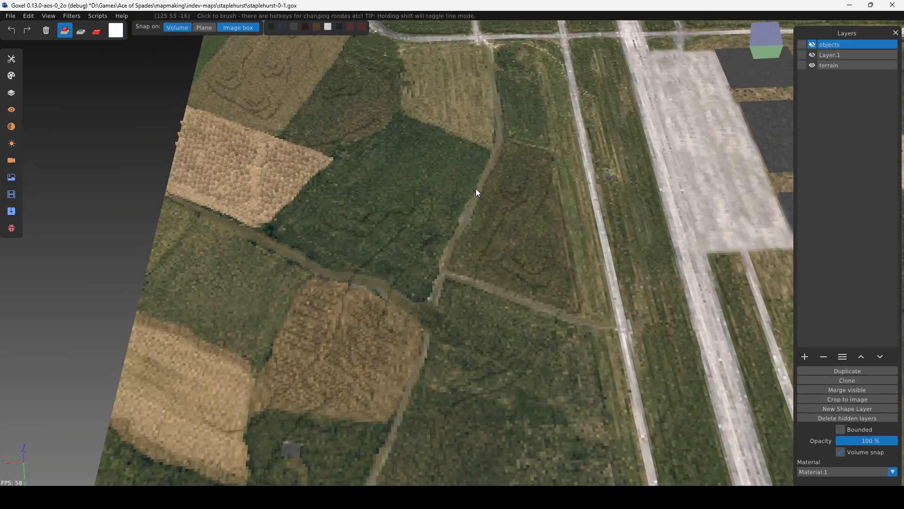
pyautogui.scroll(-3, 502, 361)
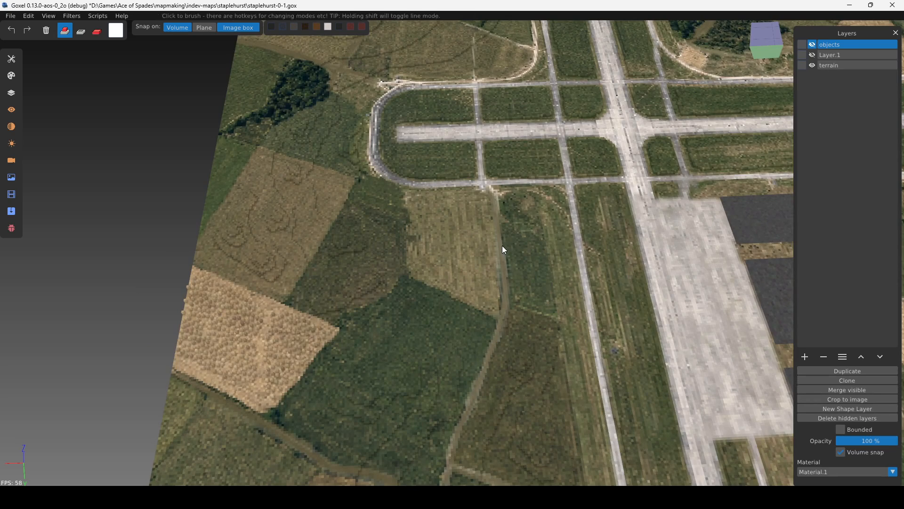
pyautogui.scroll(3, 496, 219)
pyautogui.moveTo(486, 226); pyautogui.dragTo(455, 263, button='right')
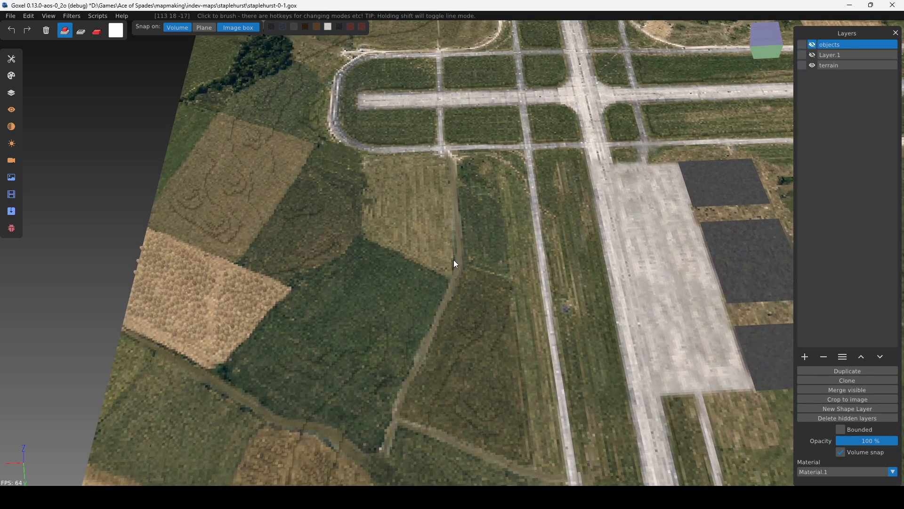
# Switch to Paint.NET and anchor the Clone Stamp in the light brown field above the horizontal runway in staplehurst_c.bmp.
pyautogui.click(464, 497)
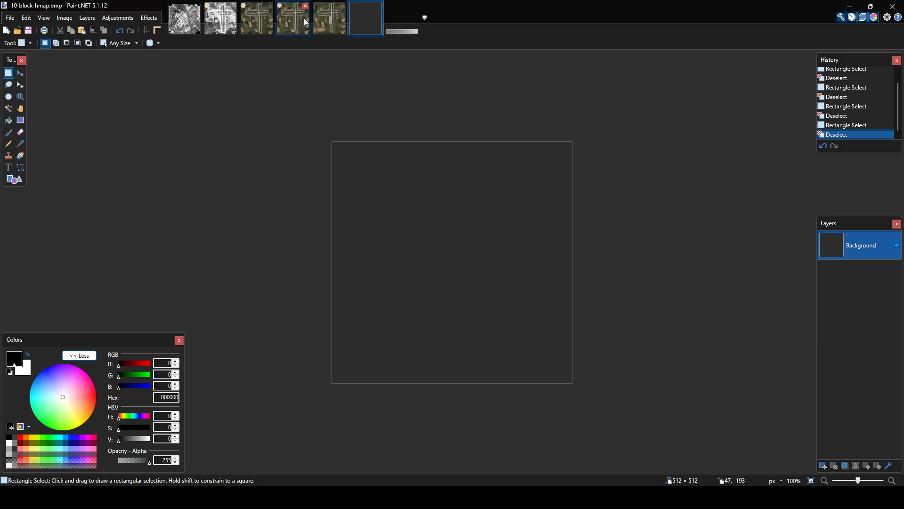
pyautogui.click(269, 19)
pyautogui.keyDown('ctrl'); pyautogui.scroll(6, 363, 138); pyautogui.keyUp('ctrl')
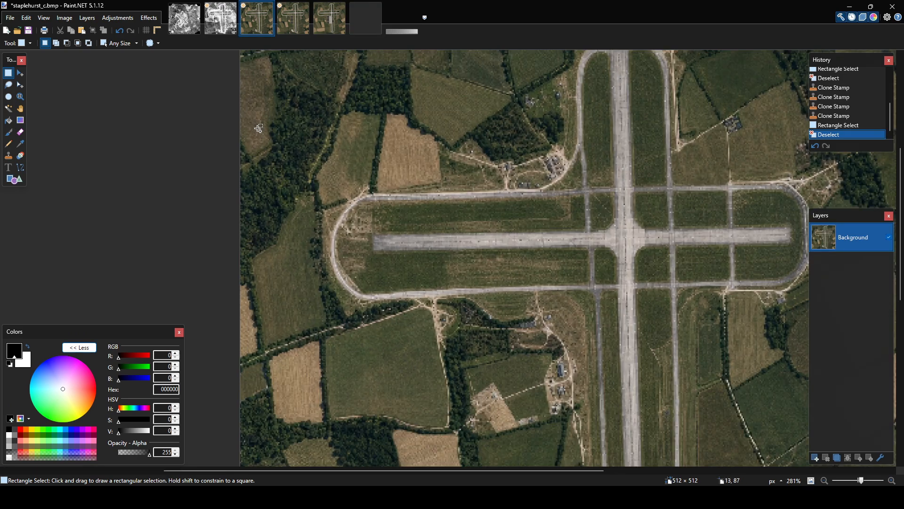
pyautogui.keyDown('ctrl'); pyautogui.scroll(4, 363, 138); pyautogui.keyUp('ctrl')
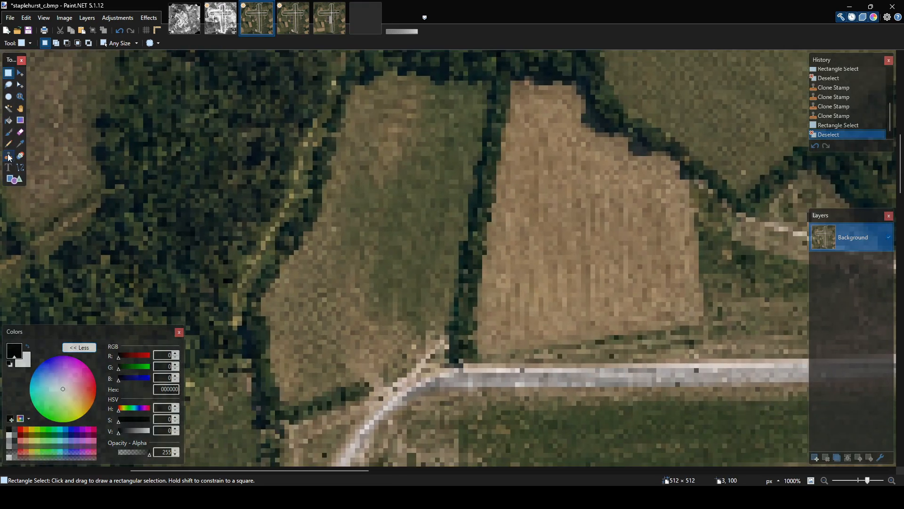
pyautogui.click(9, 157)
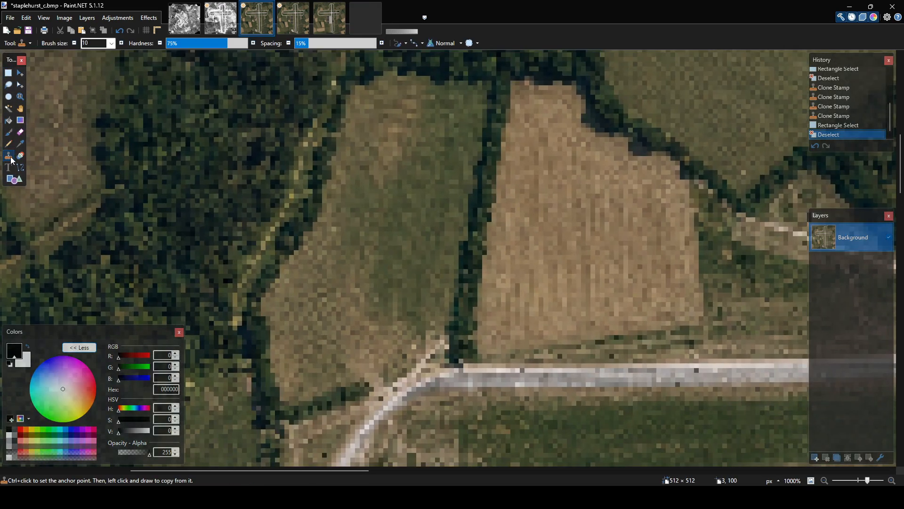
pyautogui.keyDown('ctrl'); pyautogui.click(578, 235); pyautogui.keyUp('ctrl')
pyautogui.keyDown('ctrl'); pyautogui.click(583, 207); pyautogui.keyUp('ctrl')
pyautogui.keyDown('ctrl'); pyautogui.click(573, 238); pyautogui.keyUp('ctrl')
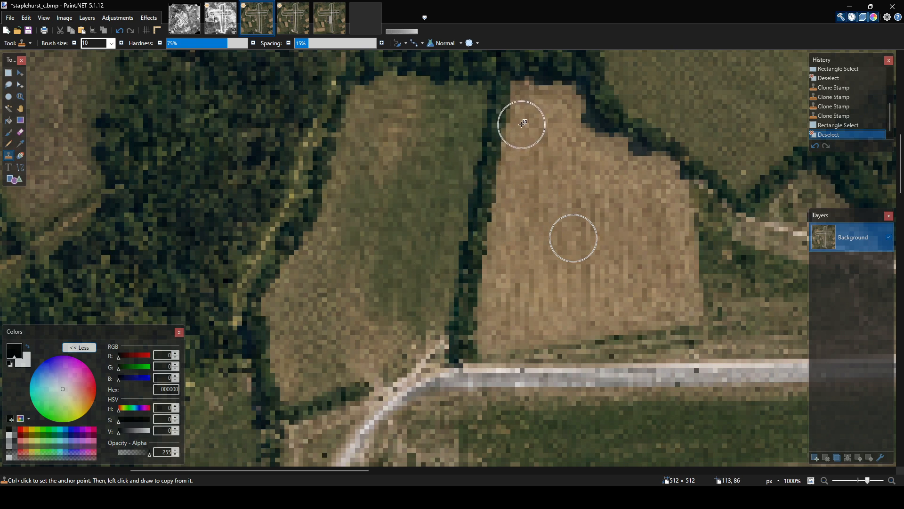
# Set the Clone Stamp hardness to 35% and colour opacity to 213, and clone brown field texture over the adjoining hedge.
pyautogui.moveTo(219, 42); pyautogui.dragTo(194, 44)
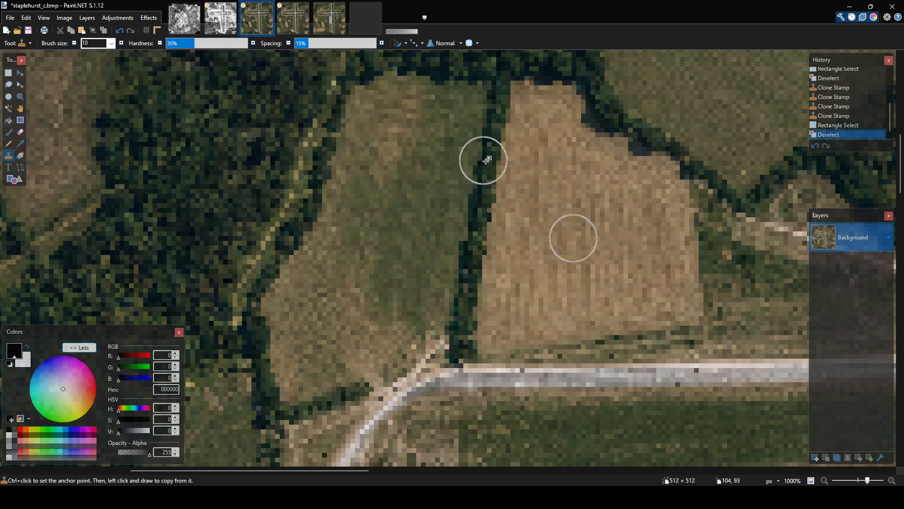
pyautogui.moveTo(150, 454); pyautogui.dragTo(144, 454)
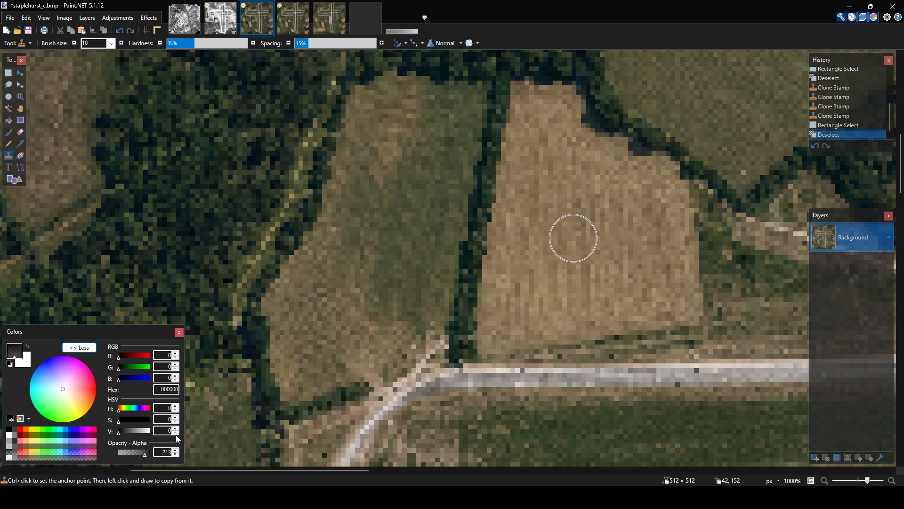
pyautogui.moveTo(520, 109)
pyautogui.mouseDown()
pyautogui.moveTo(512, 161)
pyautogui.moveTo(508, 155)
pyautogui.mouseUp()
pyautogui.keyDown('ctrl'); pyautogui.click(589, 188); pyautogui.keyUp('ctrl')
pyautogui.keyDown('ctrl'); pyautogui.click(578, 181); pyautogui.keyUp('ctrl')
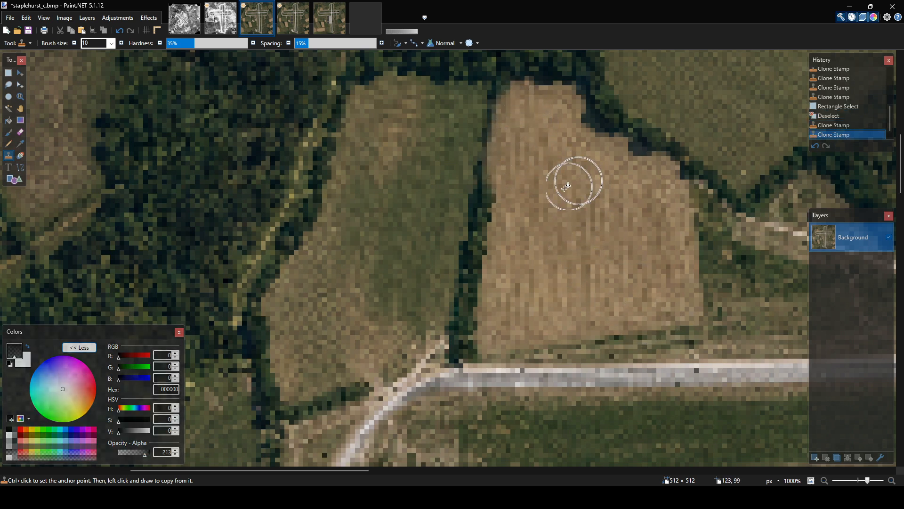
pyautogui.moveTo(500, 202); pyautogui.dragTo(503, 195)
pyautogui.keyDown('ctrl'); pyautogui.click(584, 250); pyautogui.keyUp('ctrl')
pyautogui.moveTo(497, 239); pyautogui.dragTo(472, 334)
pyautogui.keyDown('ctrl'); pyautogui.click(578, 204); pyautogui.keyUp('ctrl')
pyautogui.keyDown('ctrl'); pyautogui.click(604, 223); pyautogui.keyUp('ctrl')
# Clone the neighbouring green field's texture over the rest of the hedge so the two fields meet directly.
pyautogui.keyDown('ctrl'); pyautogui.click(428, 200); pyautogui.keyUp('ctrl')
pyautogui.moveTo(483, 109)
pyautogui.mouseDown()
pyautogui.moveTo(462, 132)
pyautogui.moveTo(445, 283)
pyautogui.moveTo(454, 276)
pyautogui.mouseUp()
pyautogui.keyDown('ctrl'); pyautogui.click(444, 140); pyautogui.keyUp('ctrl')
pyautogui.keyDown('ctrl'); pyautogui.click(437, 164); pyautogui.keyUp('ctrl')
pyautogui.keyDown('ctrl'); pyautogui.click(429, 232); pyautogui.keyUp('ctrl')
pyautogui.keyDown('ctrl'); pyautogui.scroll(-4, 545, 186); pyautogui.keyUp('ctrl')
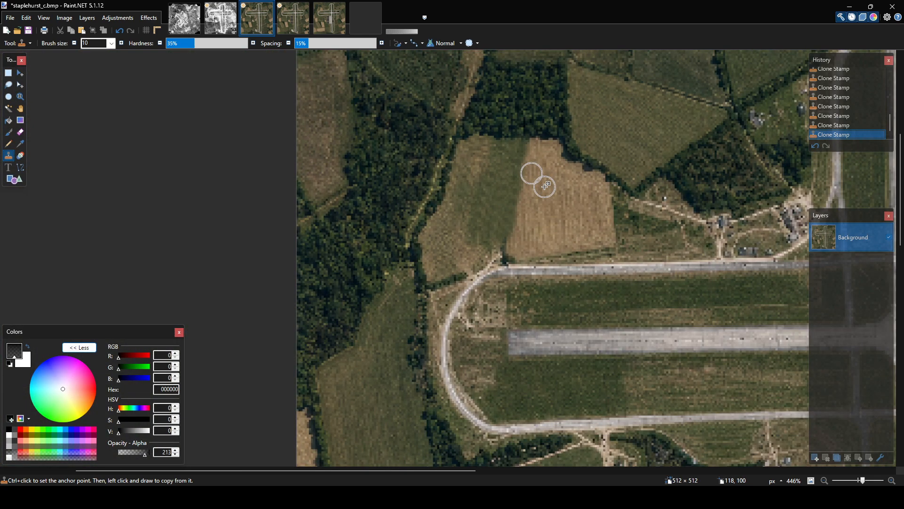
pyautogui.moveTo(591, 204); pyautogui.dragTo(524, 296, button='middle')
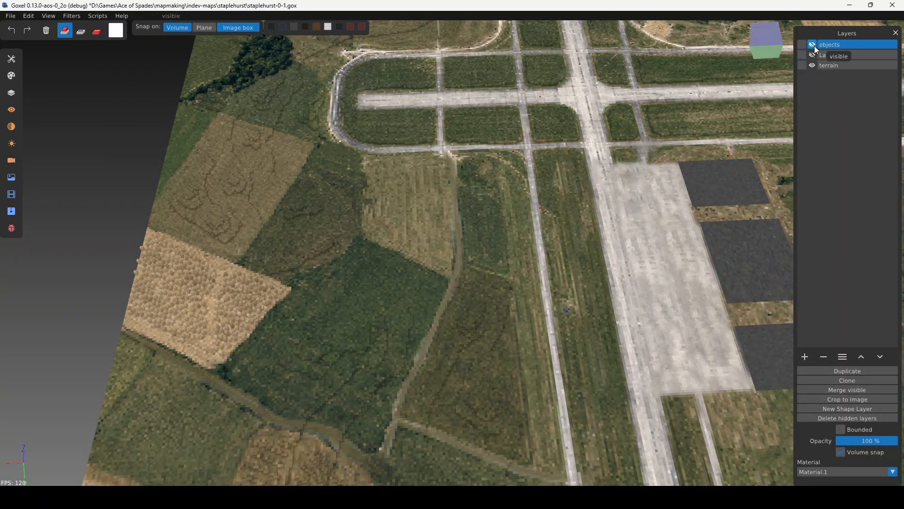
# Switch to Goxel, show the objects layer, and inspect the hedges and buildings placed around the fields.
pyautogui.click(813, 45)
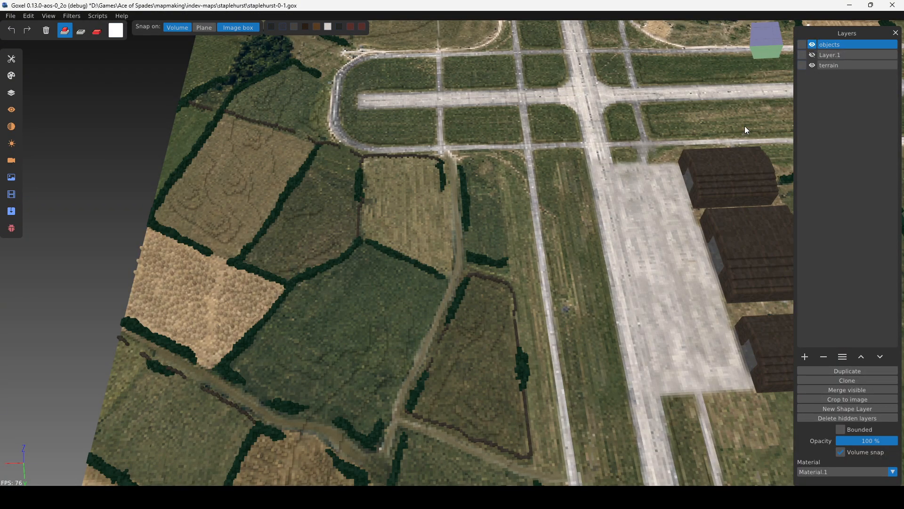
pyautogui.scroll(3, 409, 322)
pyautogui.moveTo(409, 323); pyautogui.dragTo(259, 279, button='middle')
pyautogui.moveTo(393, 246); pyautogui.dragTo(422, 292, button='right')
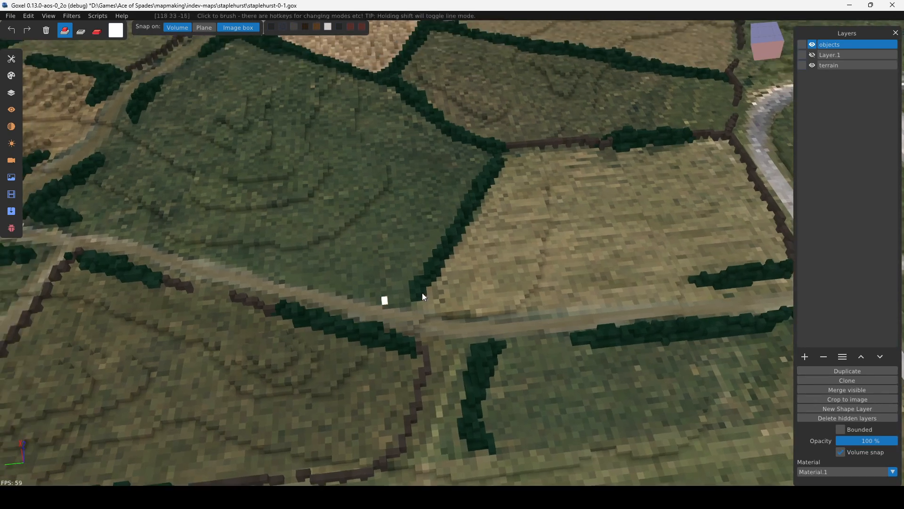
pyautogui.scroll(-5, 343, 262)
pyautogui.moveTo(335, 262); pyautogui.dragTo(516, 279, button='right')
pyautogui.scroll(-2, 405, 281)
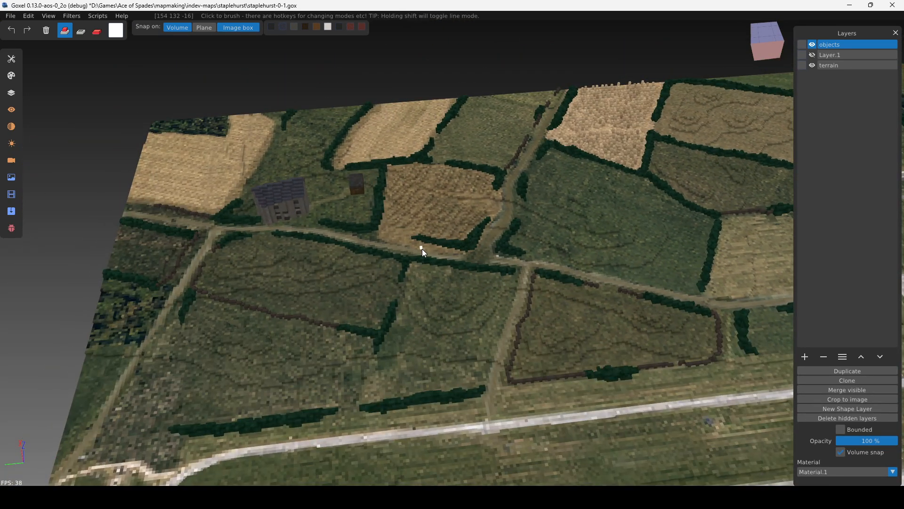
pyautogui.moveTo(596, 243); pyautogui.dragTo(482, 253, button='right')
pyautogui.moveTo(641, 232); pyautogui.dragTo(569, 205, button='right')
pyautogui.scroll(-5, 565, 214)
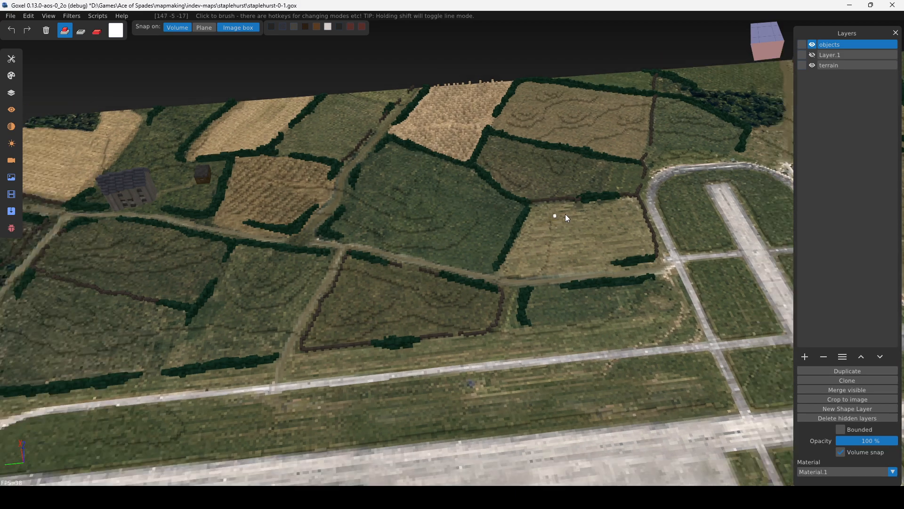
# Compare the map with and without the objects layer, and make the terrain layer active with white voxels brushed into the dark green field.
pyautogui.moveTo(460, 298); pyautogui.dragTo(549, 315, button='right')
pyautogui.scroll(10, 549, 315)
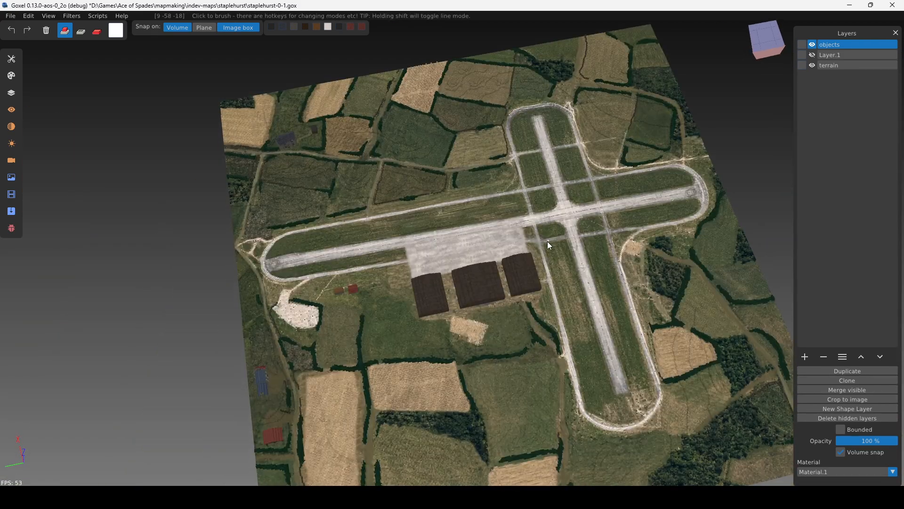
pyautogui.scroll(3, 503, 352)
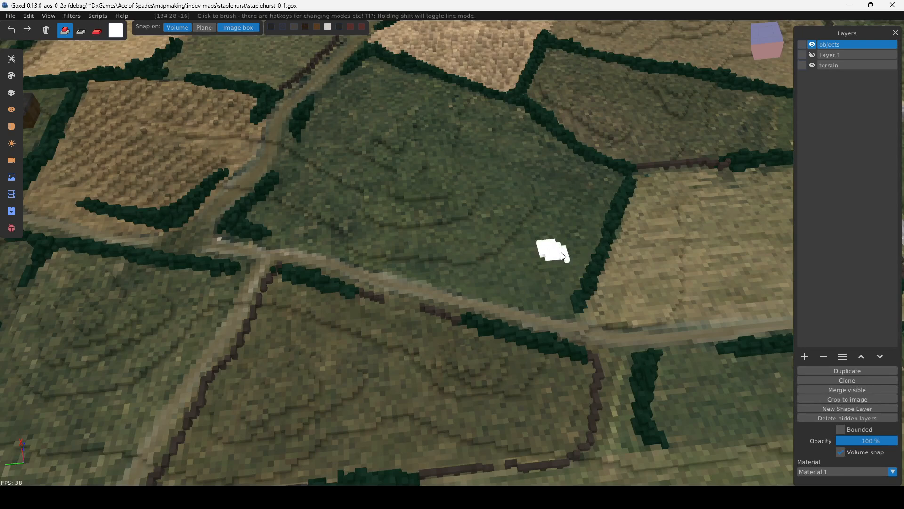
pyautogui.click(831, 66)
pyautogui.click(837, 44)
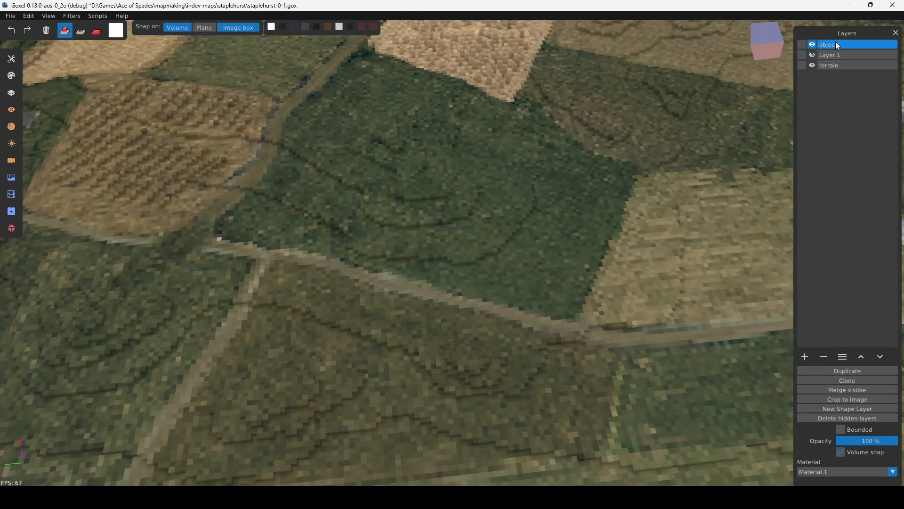
pyautogui.click(829, 66)
pyautogui.click(564, 263)
# Review the available import formats, such as hmap + cmap, and inspect the hedged fields beside the airfield.
pyautogui.click(10, 16)
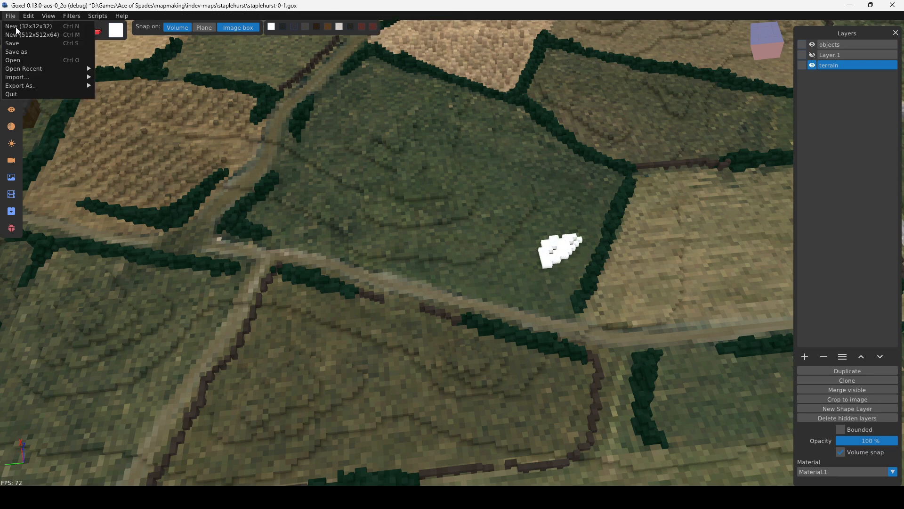
pyautogui.moveTo(25, 77)
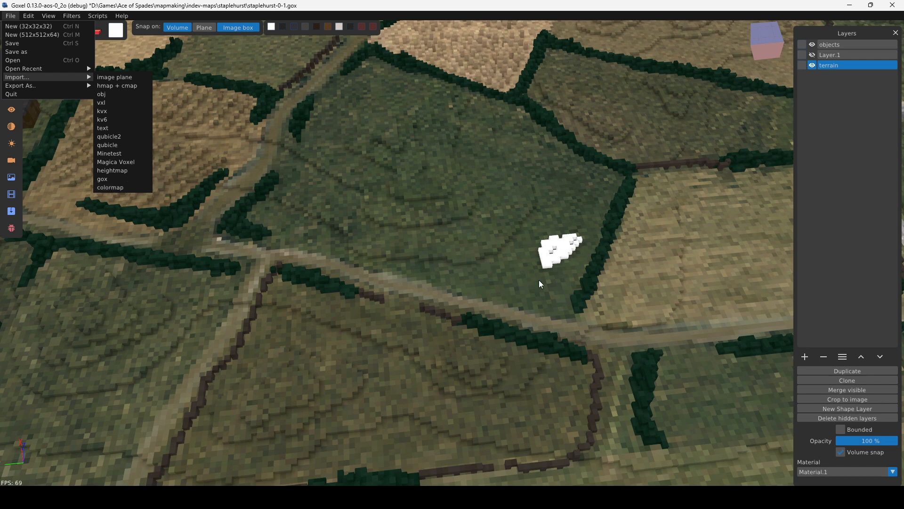
pyautogui.click(566, 259)
pyautogui.scroll(-6, 509, 279)
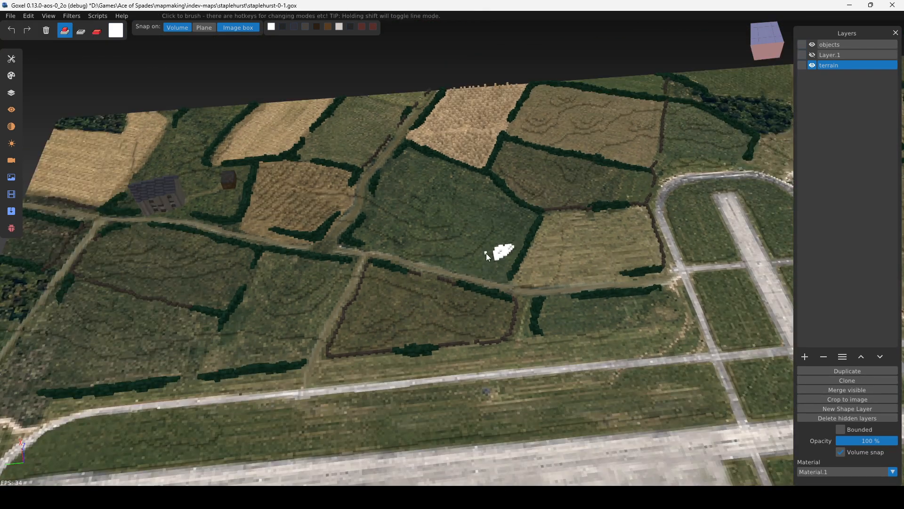
pyautogui.moveTo(486, 253); pyautogui.dragTo(551, 253, button='right')
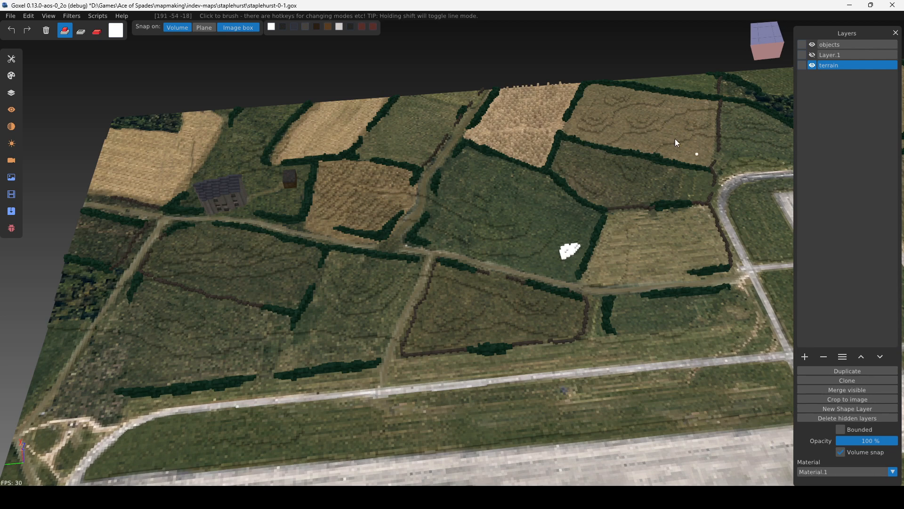
pyautogui.moveTo(507, 249); pyautogui.dragTo(518, 239, button='right')
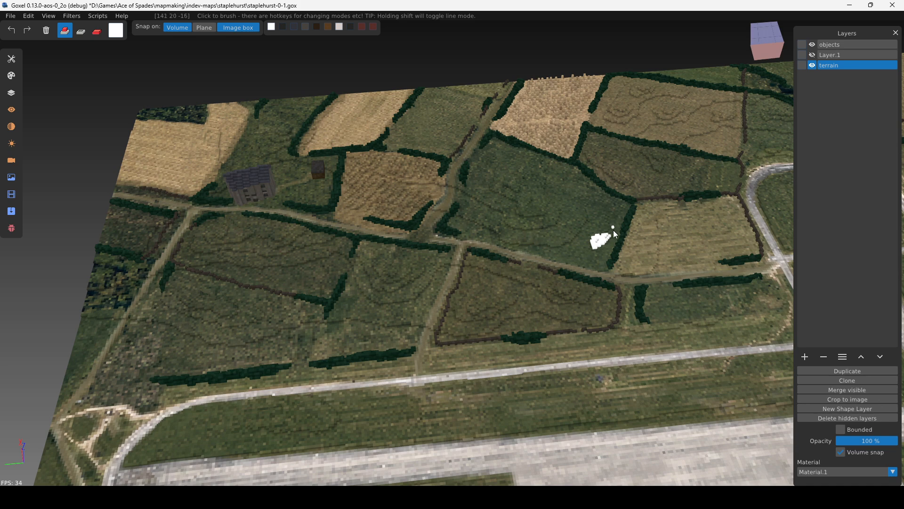
pyautogui.scroll(5, 613, 230)
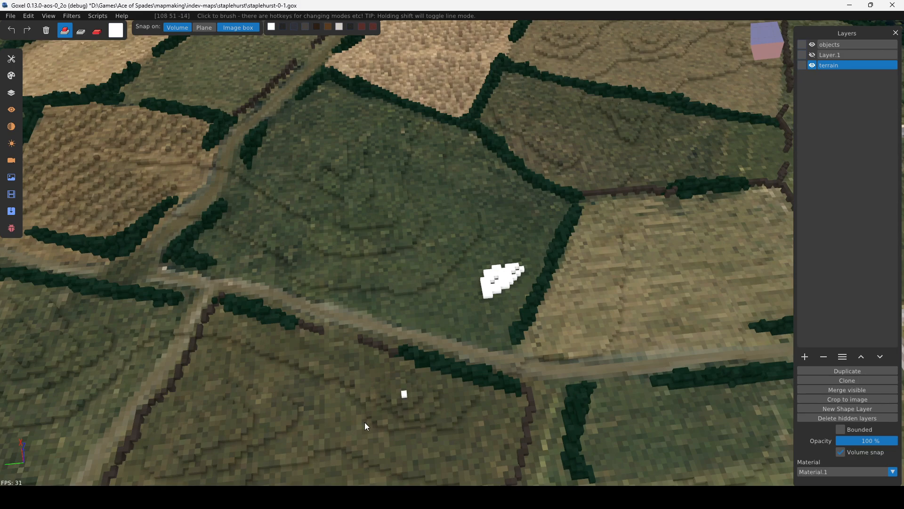
# Switch to Paint.NET and compare the colour map staplehurst_c.bmp with staplehurst.pdn and staplehurst2.pdn.
pyautogui.click(320, 497)
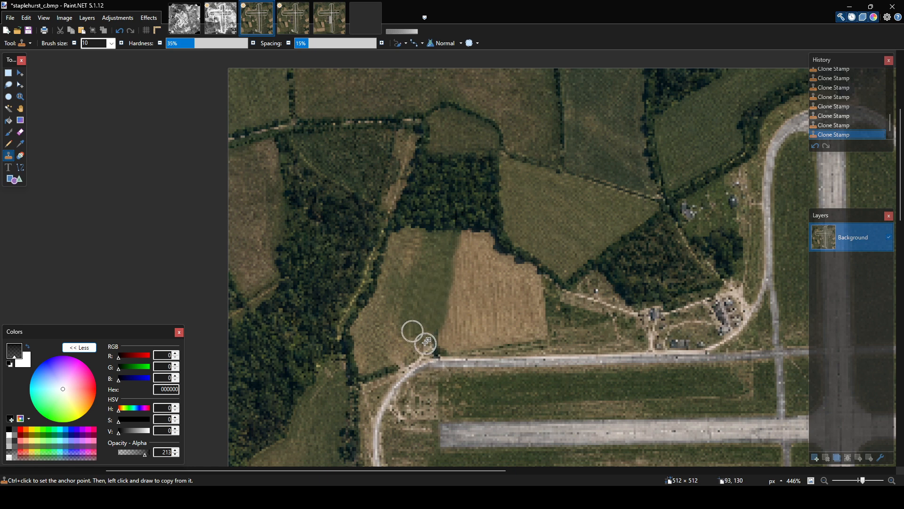
pyautogui.keyDown('ctrl'); pyautogui.scroll(-4, 424, 323); pyautogui.keyUp('ctrl')
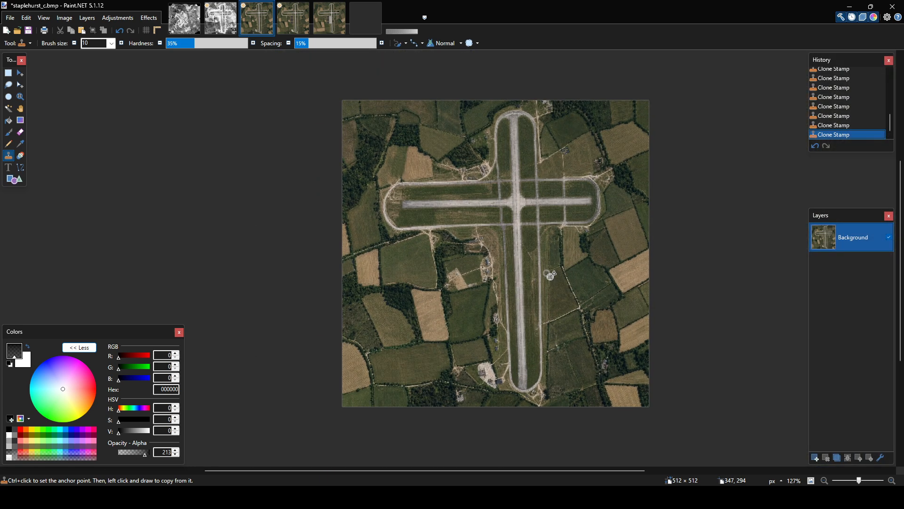
pyautogui.click(293, 18)
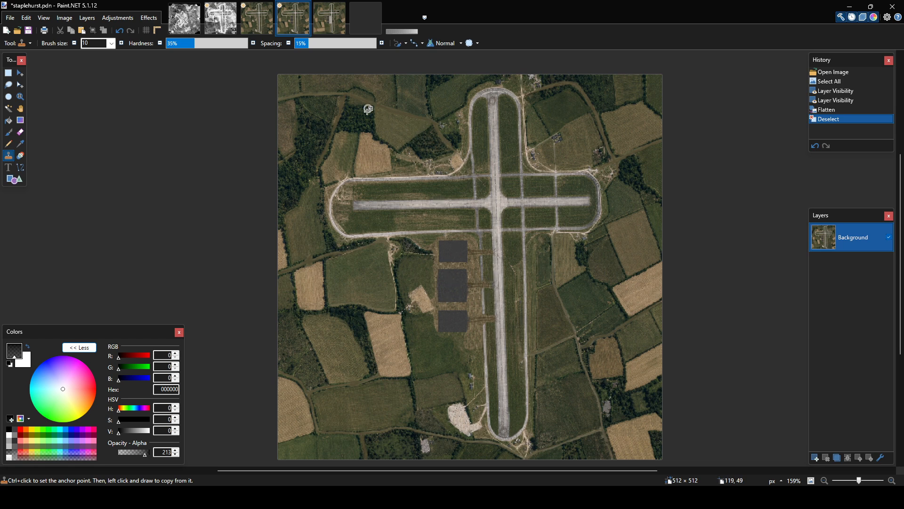
pyautogui.click(316, 28)
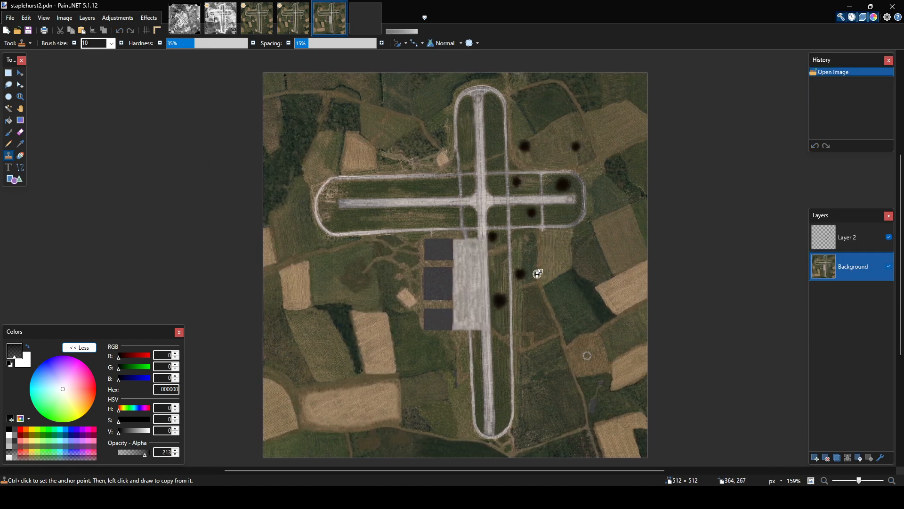
pyautogui.click(272, 30)
pyautogui.hotkey('ctrl', 'Tab')
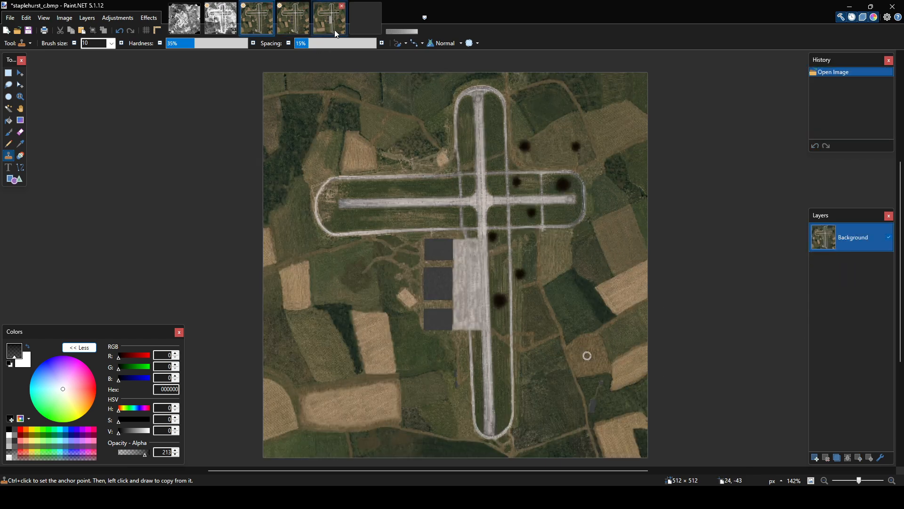
# Examine the hedge-free field edges, dirt tracks, hangar pads and runways in staplehurst2.pdn up close and as a whole.
pyautogui.keyDown('ctrl'); pyautogui.scroll(5, 581, 349); pyautogui.keyUp('ctrl')
pyautogui.keyDown('ctrl'); pyautogui.scroll(2, 579, 365); pyautogui.keyUp('ctrl')
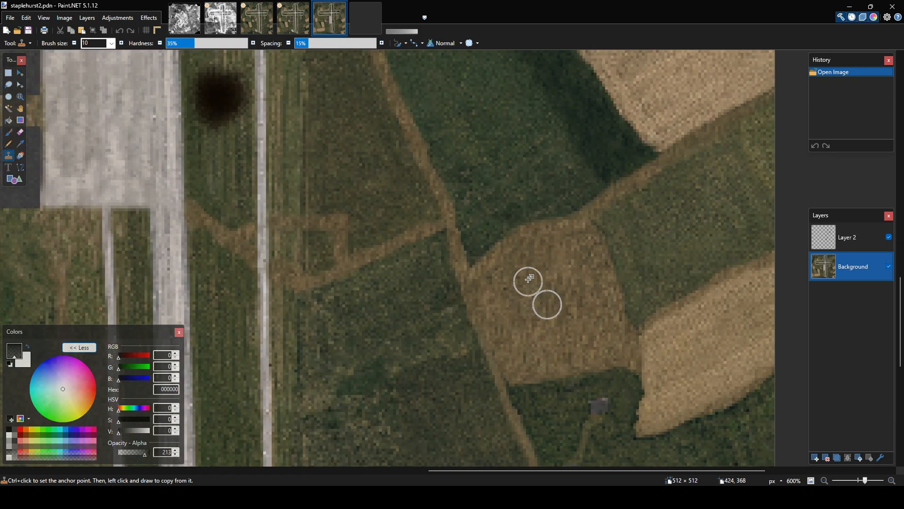
pyautogui.keyDown('ctrl'); pyautogui.scroll(-4, 530, 303); pyautogui.keyUp('ctrl')
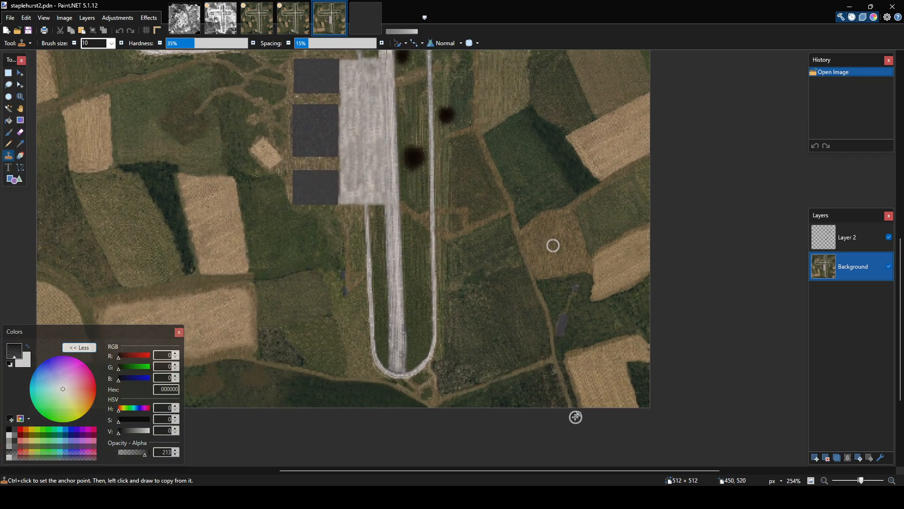
pyautogui.moveTo(540, 244); pyautogui.dragTo(609, 295, button='middle')
pyautogui.scroll(2, 614, 296)
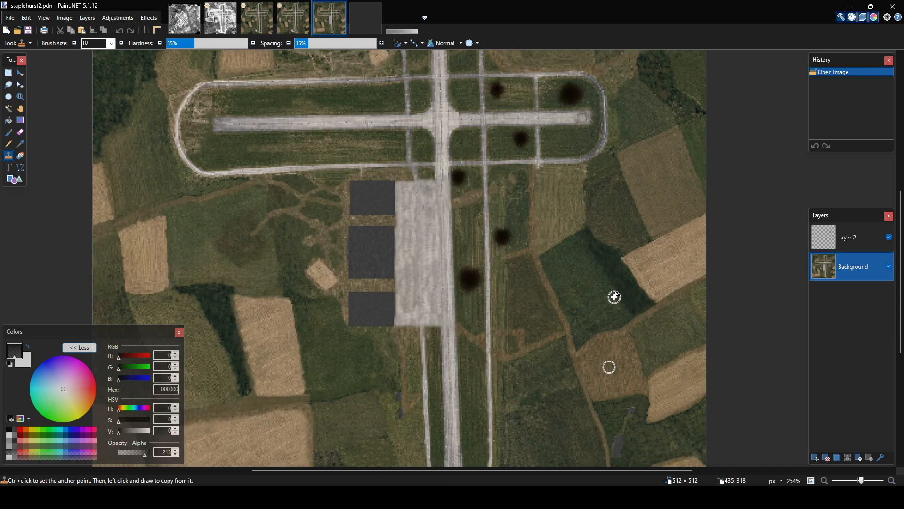
pyautogui.moveTo(509, 228); pyautogui.dragTo(577, 259, button='middle')
pyautogui.keyDown('ctrl'); pyautogui.scroll(-1, 510, 257); pyautogui.keyUp('ctrl')
pyautogui.keyDown('ctrl'); pyautogui.scroll(-1, 510, 257); pyautogui.keyUp('ctrl')
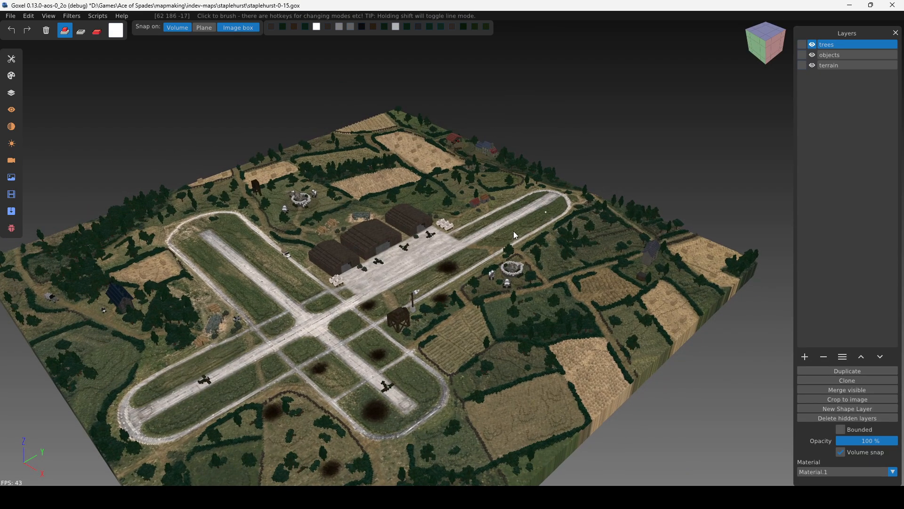
# Switch to staplehurst-0-15.gox in Goxel and inspect the hedges, fences and trees along the tracks and hay-bale field.
pyautogui.moveTo(434, 257); pyautogui.dragTo(540, 181, button='right')
pyautogui.scroll(6, 524, 235)
pyautogui.moveTo(543, 227); pyautogui.dragTo(416, 229, button='right')
pyautogui.moveTo(417, 229); pyautogui.dragTo(419, 247, button='middle')
pyautogui.scroll(9, 460, 216)
pyautogui.moveTo(460, 200); pyautogui.dragTo(229, 203, button='middle')
pyautogui.scroll(-3, 556, 208)
pyautogui.moveTo(556, 208); pyautogui.dragTo(468, 276, button='middle')
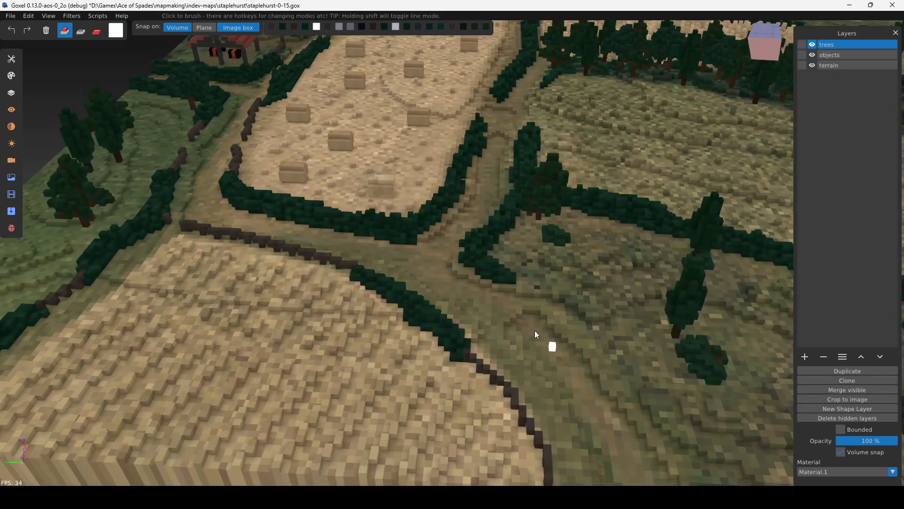
pyautogui.moveTo(534, 333); pyautogui.dragTo(501, 273, button='middle')
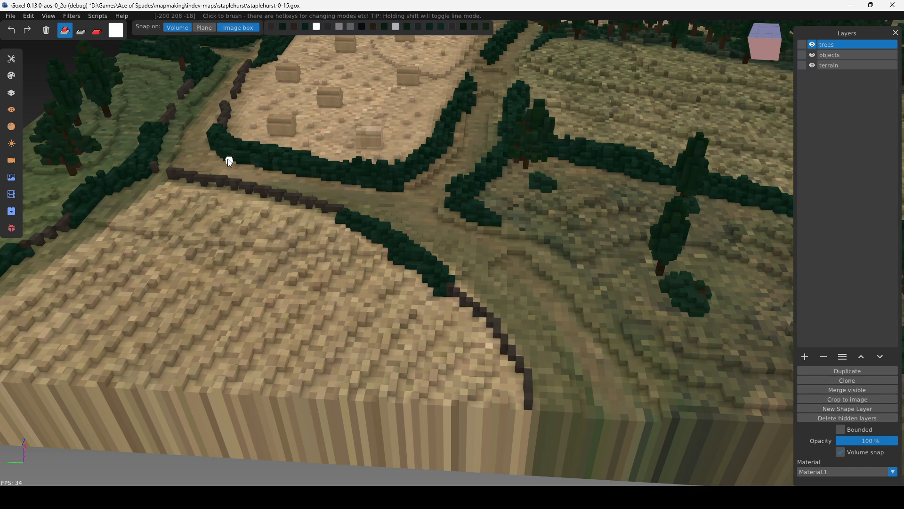
pyautogui.moveTo(228, 161); pyautogui.dragTo(405, 255, button='middle')
pyautogui.moveTo(636, 340); pyautogui.dragTo(545, 323, button='middle')
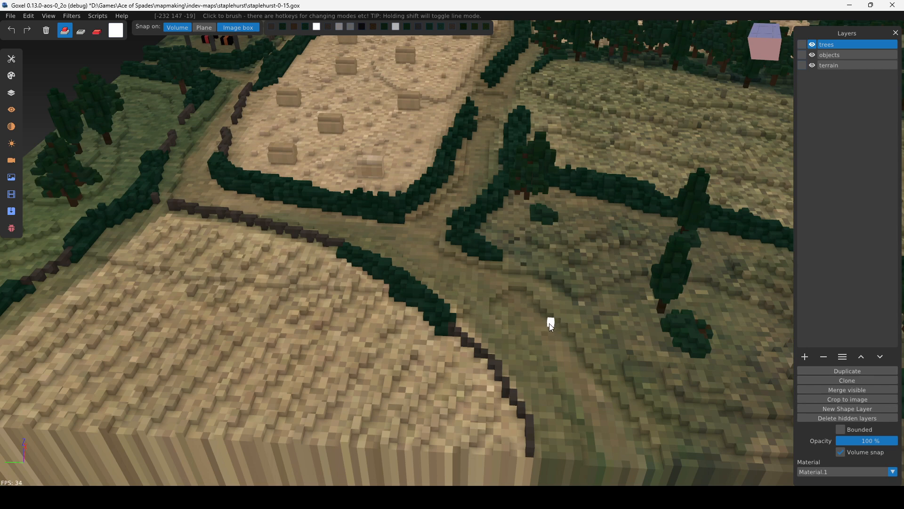
# Make the terrain layer active and survey the hay-bale fields, tree rows, gun emplacement and runway end along the map's edge.
pyautogui.click(835, 66)
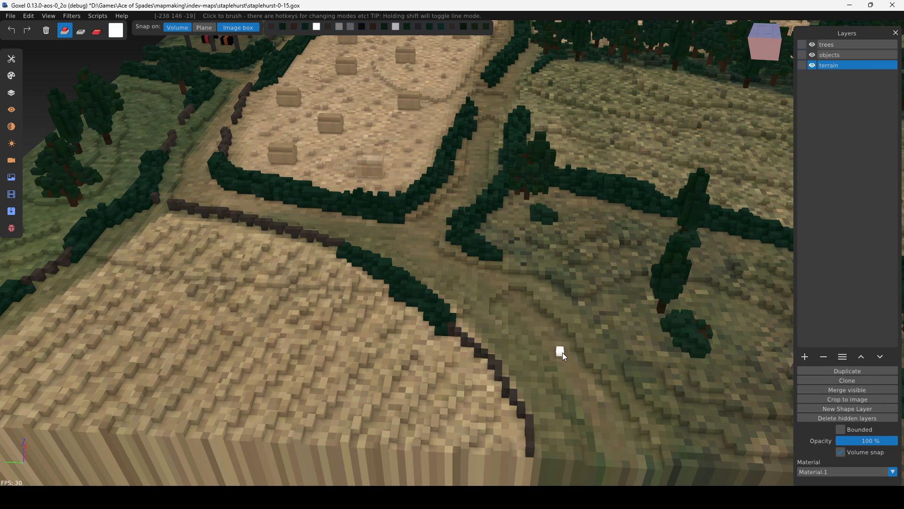
pyautogui.moveTo(486, 196); pyautogui.dragTo(504, 333, button='right')
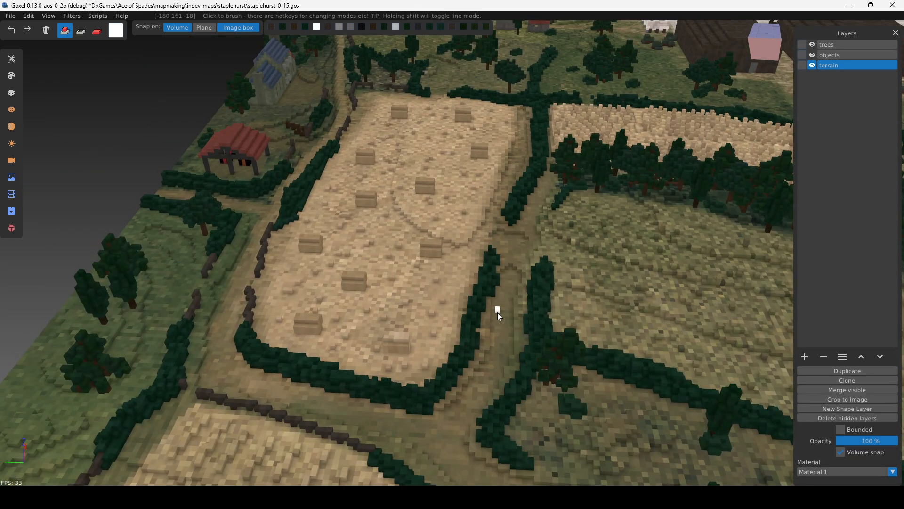
pyautogui.scroll(-4, 497, 312)
pyautogui.moveTo(542, 285)
pyautogui.mouseDown(button='right')
pyautogui.moveTo(436, 284)
pyautogui.moveTo(314, 238)
pyautogui.mouseUp(button='right')
pyautogui.scroll(-2, 436, 284)
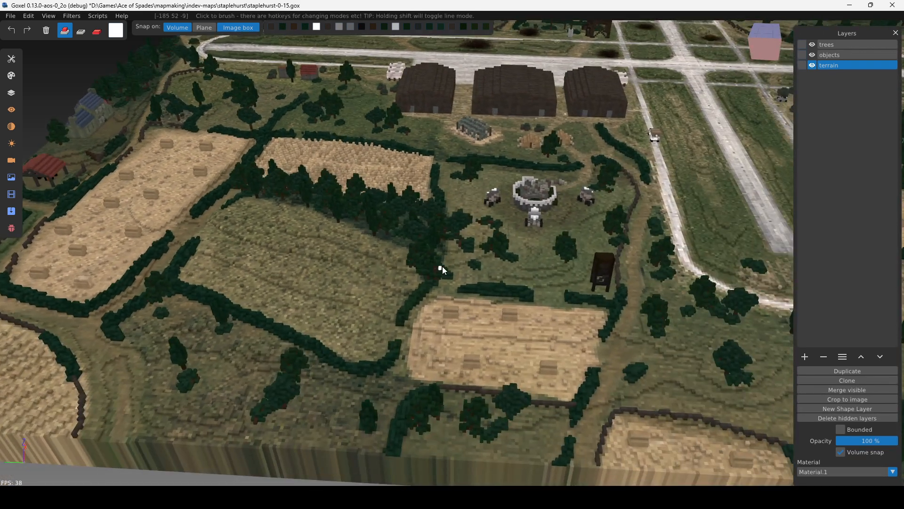
pyautogui.moveTo(443, 269); pyautogui.dragTo(268, 229, button='right')
pyautogui.moveTo(471, 283); pyautogui.dragTo(341, 252, button='right')
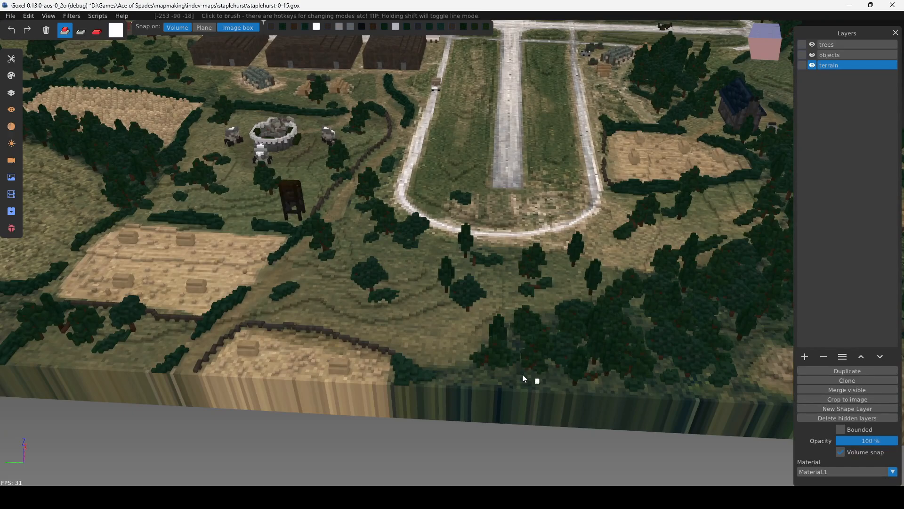
pyautogui.moveTo(523, 376); pyautogui.dragTo(414, 263, button='right')
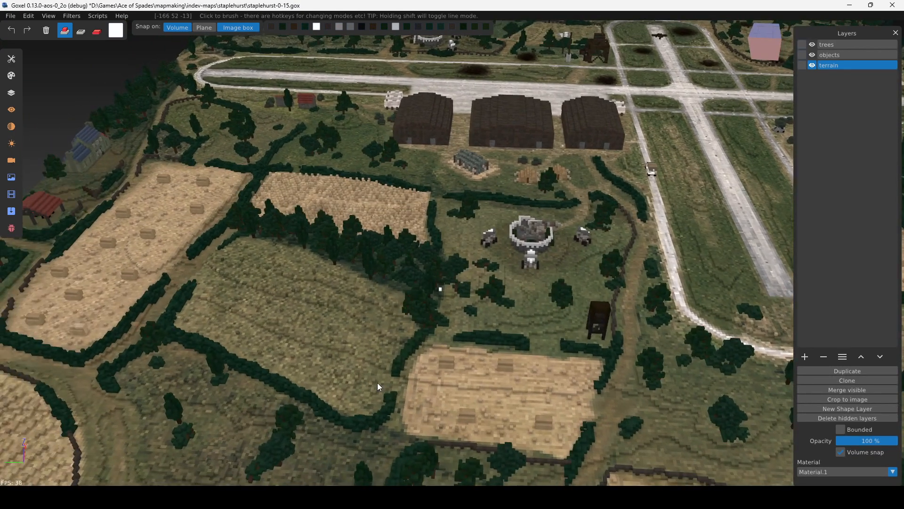
# Switch to Paint.NET and compare the dark woodland between the fields in staplehurst_c.bmp with the same area in staplehurst2.pdn.
pyautogui.hotkey('alt', 'Tab')
pyautogui.click(267, 11)
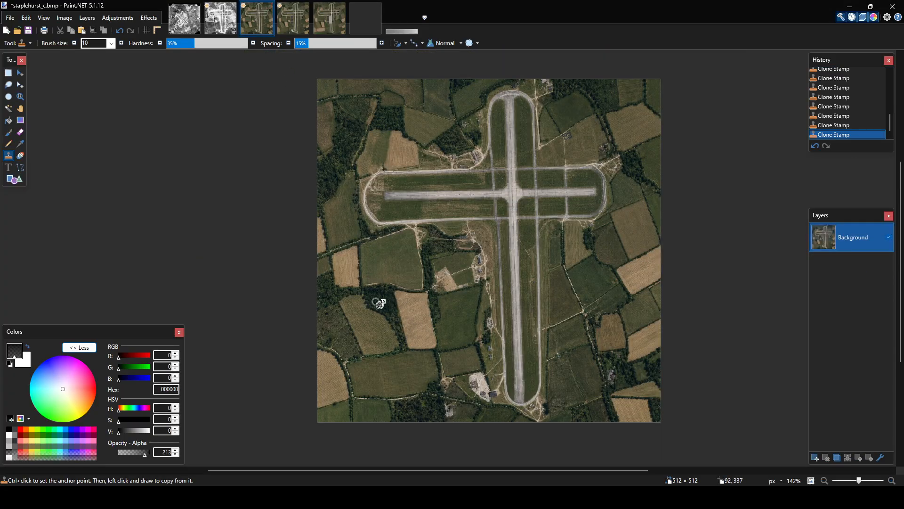
pyautogui.scroll(5, 378, 306)
pyautogui.keyDown('ctrl'); pyautogui.scroll(4, 380, 311); pyautogui.keyUp('ctrl')
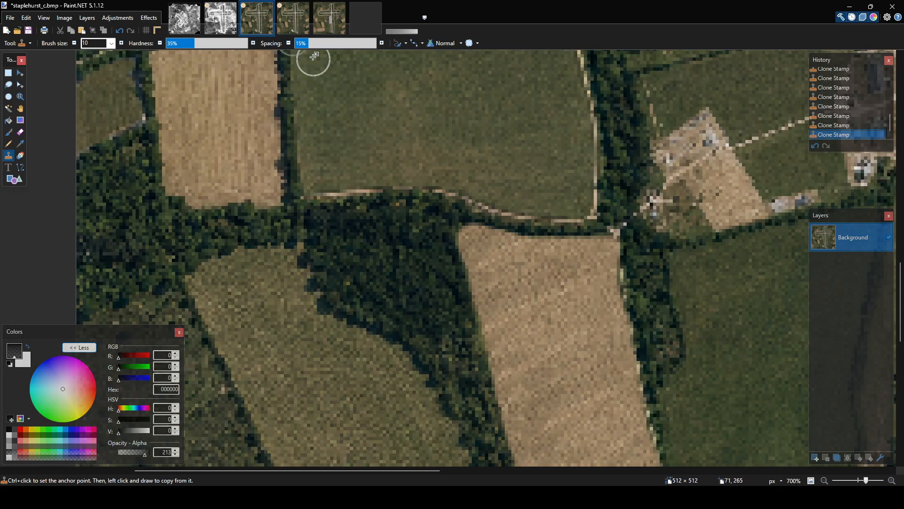
pyautogui.click(330, 24)
pyautogui.keyDown('ctrl'); pyautogui.scroll(8, 296, 325); pyautogui.keyUp('ctrl')
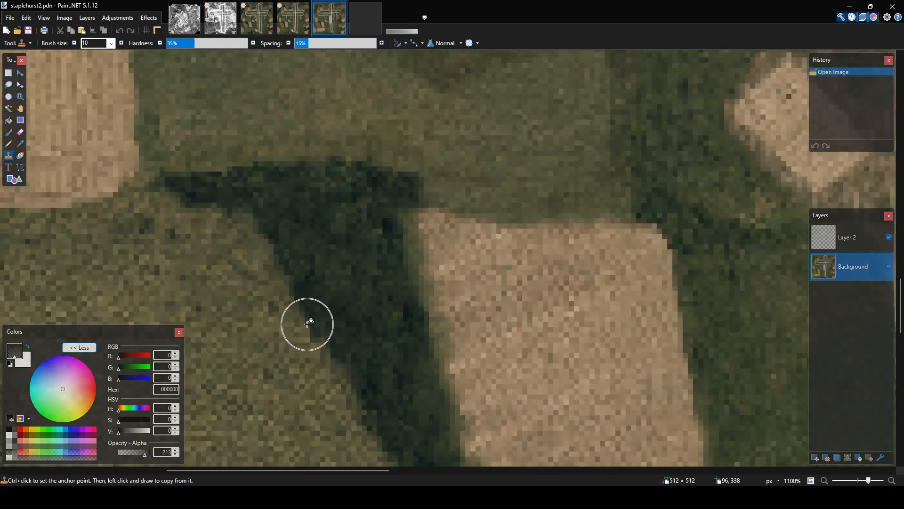
pyautogui.keyDown('ctrl'); pyautogui.scroll(-8, 353, 273); pyautogui.keyUp('ctrl')
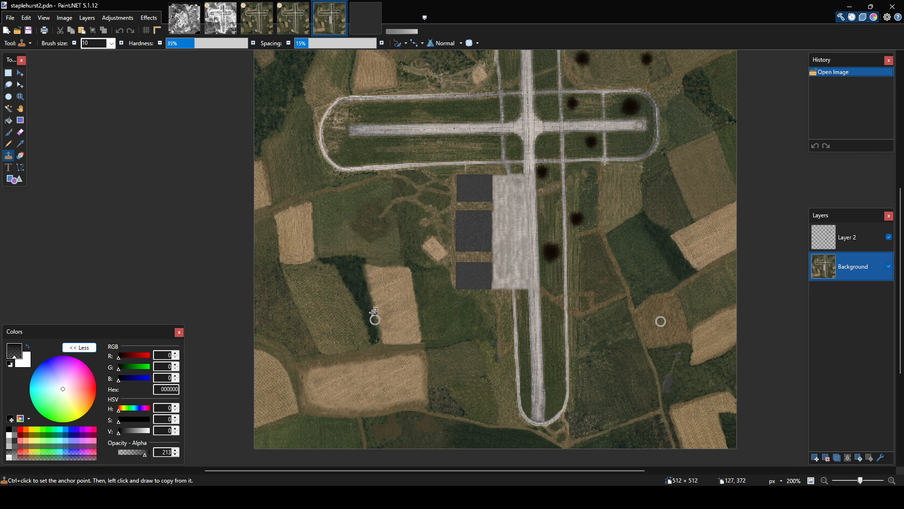
pyautogui.scroll(4, 398, 277)
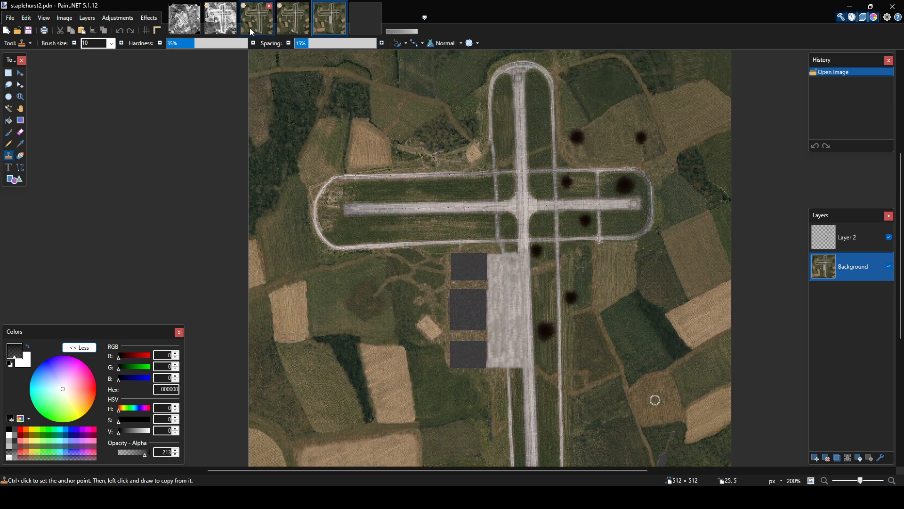
# Switch to Goxel and survey the whole Staplehurst map from several angles, ending close to the hangars and parked aircraft.
pyautogui.click(390, 497)
pyautogui.moveTo(533, 233); pyautogui.dragTo(395, 424, button='right')
pyautogui.moveTo(480, 285); pyautogui.dragTo(141, 271, button='middle')
pyautogui.moveTo(517, 326); pyautogui.dragTo(420, 351, button='middle')
pyautogui.moveTo(492, 368); pyautogui.dragTo(462, 299, button='right')
pyautogui.scroll(-3, 464, 302)
pyautogui.scroll(-1, 476, 296)
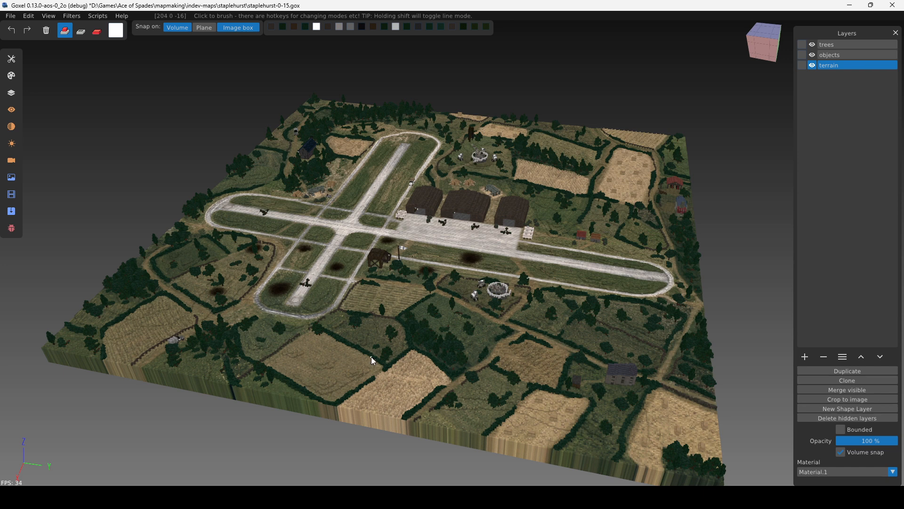
pyautogui.moveTo(475, 270); pyautogui.dragTo(403, 282, button='middle')
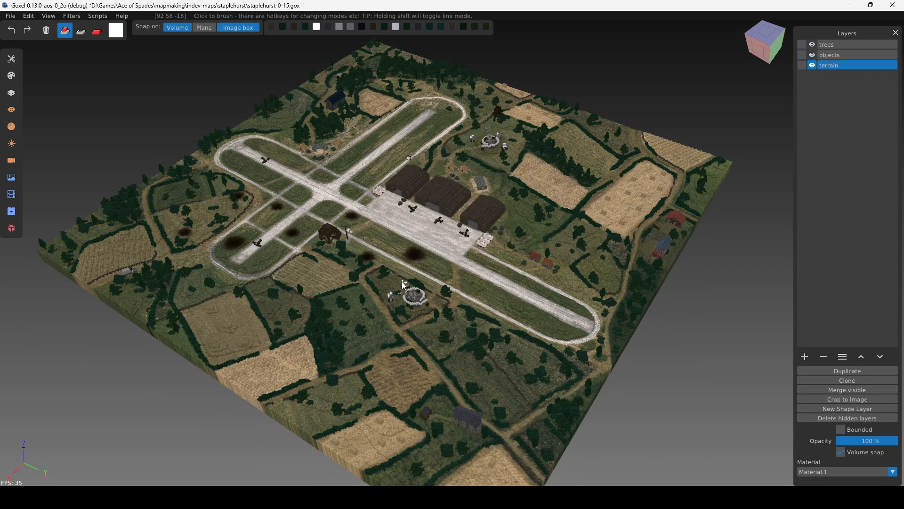
pyautogui.moveTo(403, 285); pyautogui.dragTo(488, 326, button='right')
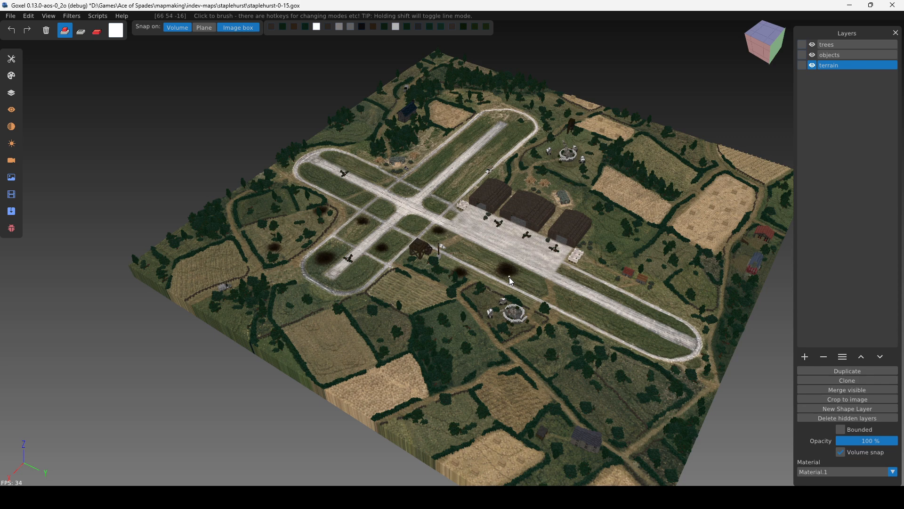
pyautogui.scroll(5, 509, 277)
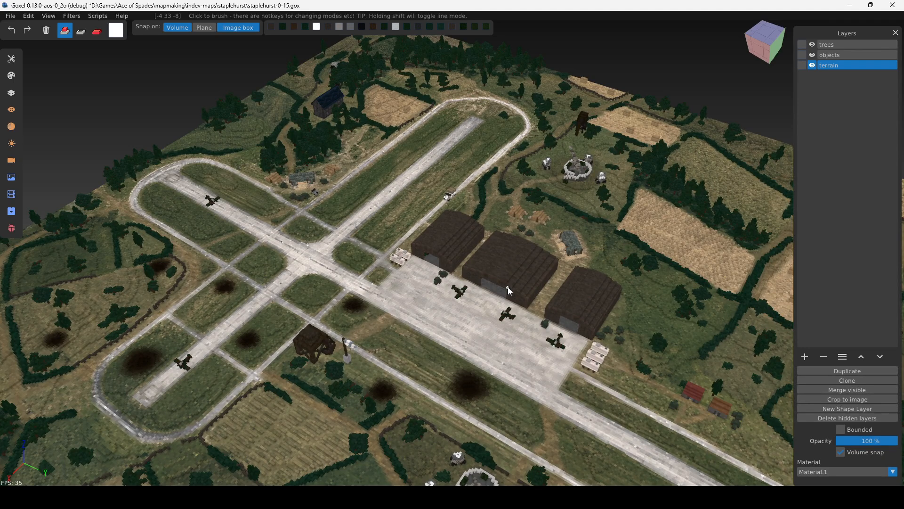
# Examine the ringed gun emplacement behind the hangars and the watchtower, tree rows and hay-bale fields around it.
pyautogui.moveTo(399, 316); pyautogui.dragTo(342, 315, button='right')
pyautogui.scroll(8, 456, 305)
pyautogui.moveTo(343, 314); pyautogui.dragTo(435, 318, button='middle')
pyautogui.moveTo(329, 351); pyautogui.dragTo(438, 253, button='right')
pyautogui.moveTo(430, 239); pyautogui.dragTo(473, 241, button='middle')
pyautogui.moveTo(420, 267); pyautogui.dragTo(599, 360, button='right')
pyautogui.moveTo(502, 164); pyautogui.dragTo(480, 304, button='right')
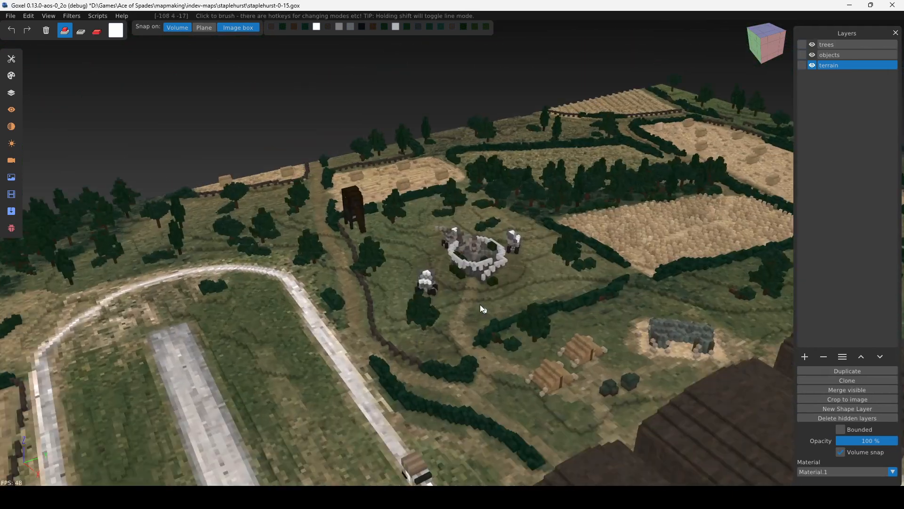
pyautogui.scroll(7, 479, 304)
pyautogui.moveTo(546, 242); pyautogui.dragTo(495, 287, button='right')
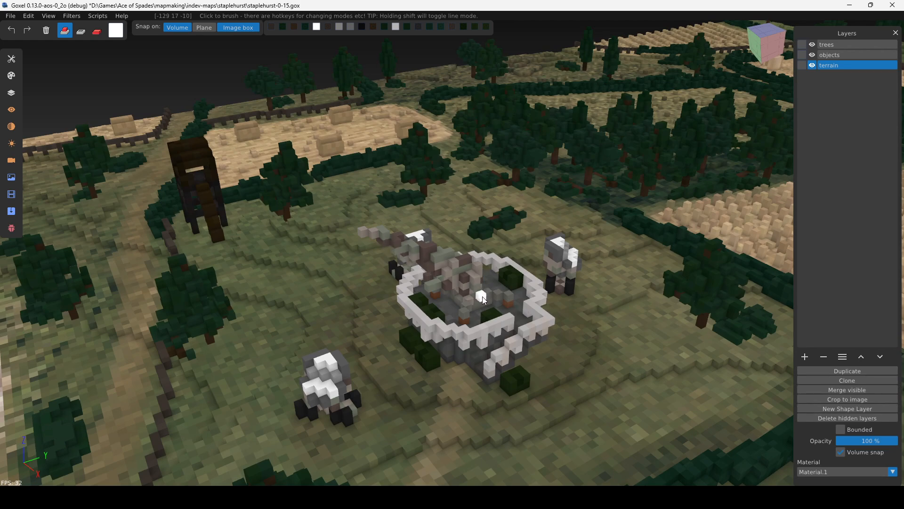
pyautogui.scroll(-10, 364, 441)
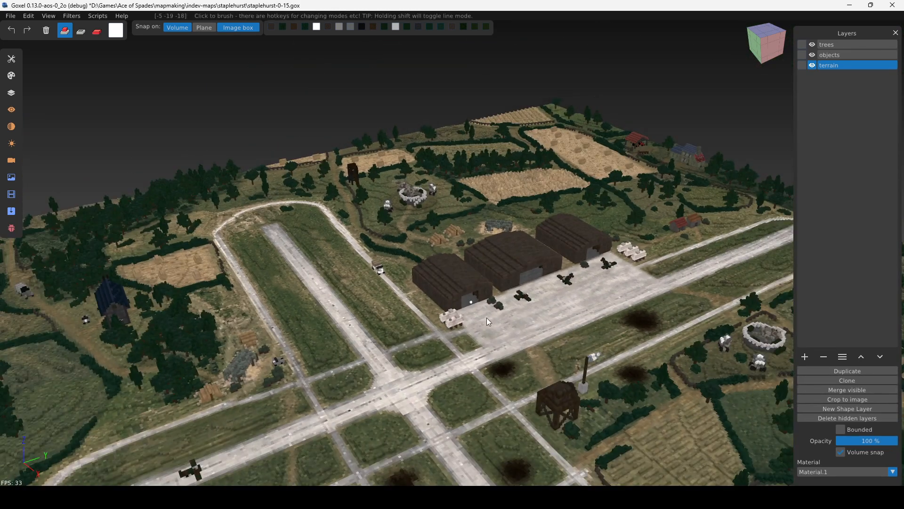
# Paint short white voxel strokes along the furrows of the striped crop field beside the wooden tower.
pyautogui.scroll(3, 496, 283)
pyautogui.moveTo(496, 283); pyautogui.dragTo(323, 306, button='middle')
pyautogui.moveTo(454, 297); pyautogui.dragTo(371, 305, button='middle')
pyautogui.scroll(6, 501, 321)
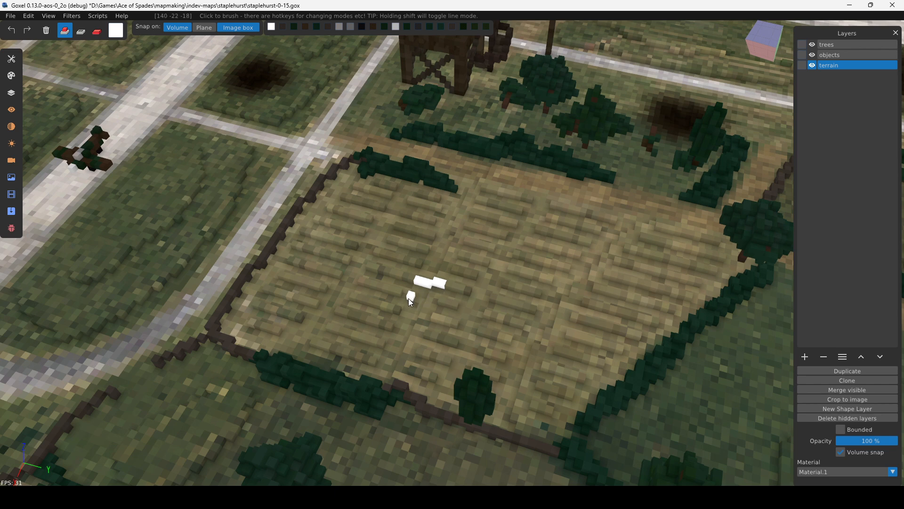
pyautogui.moveTo(430, 301); pyautogui.dragTo(433, 301)
pyautogui.moveTo(559, 267); pyautogui.dragTo(664, 279, button='middle')
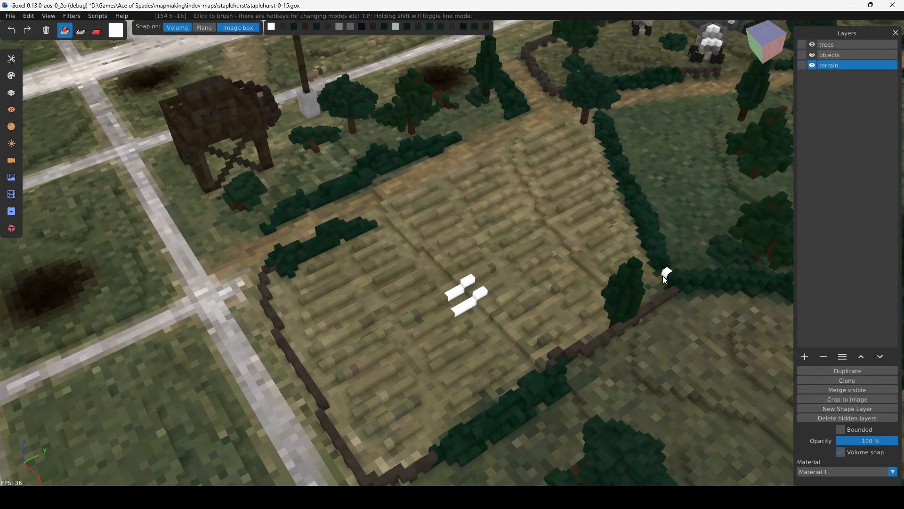
pyautogui.moveTo(595, 222); pyautogui.dragTo(569, 298, button='middle')
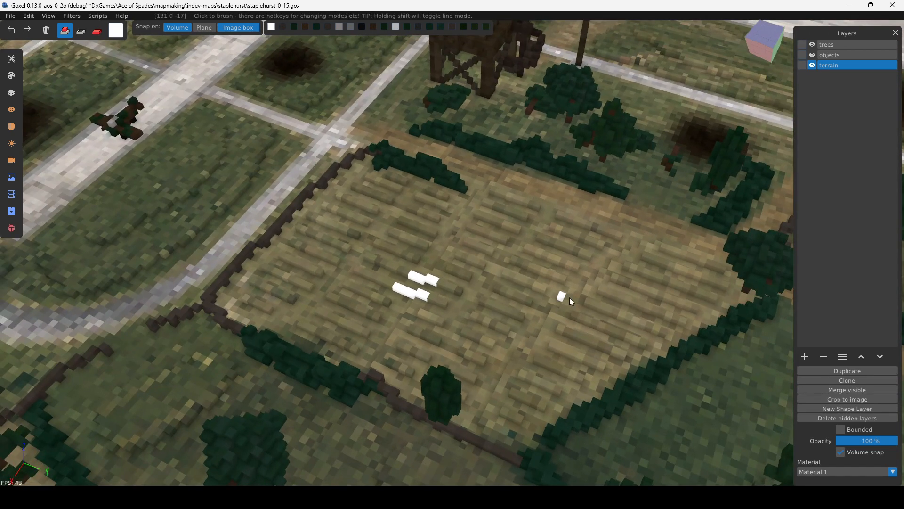
# Undo the white brush strokes on the striped crop field.
pyautogui.hotkey('ctrl', 'z')
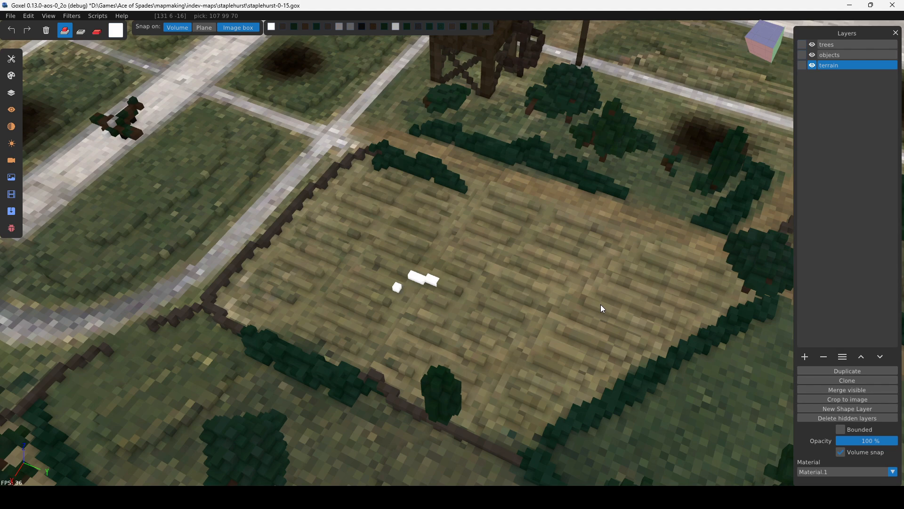
pyautogui.hotkey('ctrl', 'z')
pyautogui.hotkey('ctrl', 'z')
pyautogui.hotkey('ctrl', 'z')
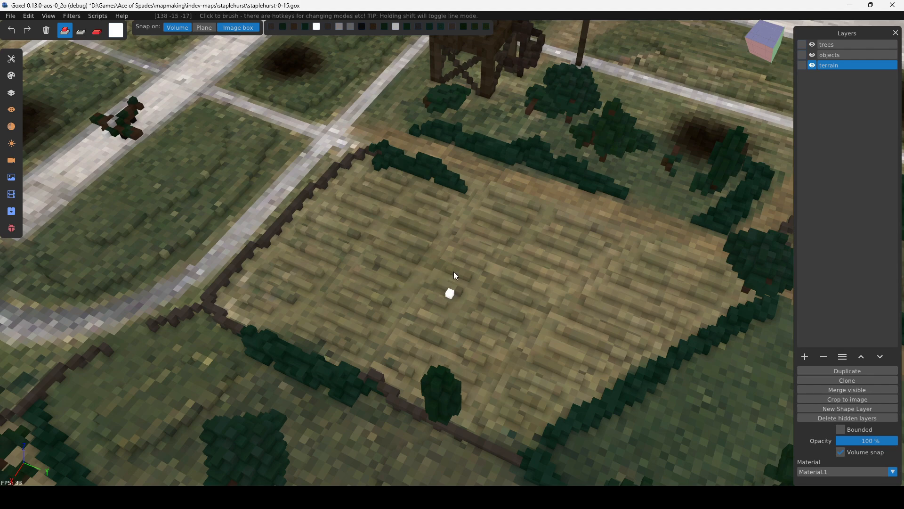
# Examine the raised crop texture of the field at the map's corner, next to the hedged hay-bale field.
pyautogui.moveTo(490, 300); pyautogui.dragTo(473, 362, button='middle')
pyautogui.scroll(-13, 485, 271)
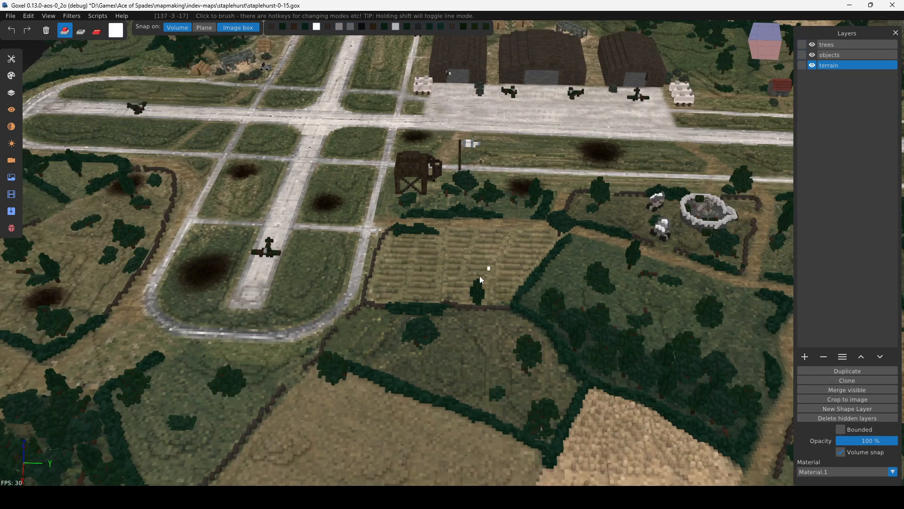
pyautogui.moveTo(240, 445); pyautogui.dragTo(473, 228, button='right')
pyautogui.moveTo(384, 158); pyautogui.dragTo(490, 314, button='right')
pyautogui.moveTo(456, 321); pyautogui.dragTo(461, 114, button='middle')
pyautogui.moveTo(462, 114); pyautogui.dragTo(464, 287, button='right')
pyautogui.moveTo(518, 236); pyautogui.dragTo(767, 287, button='middle')
pyautogui.scroll(10, 438, 219)
pyautogui.scroll(-7, 438, 219)
pyautogui.moveTo(436, 122); pyautogui.dragTo(504, 310, button='right')
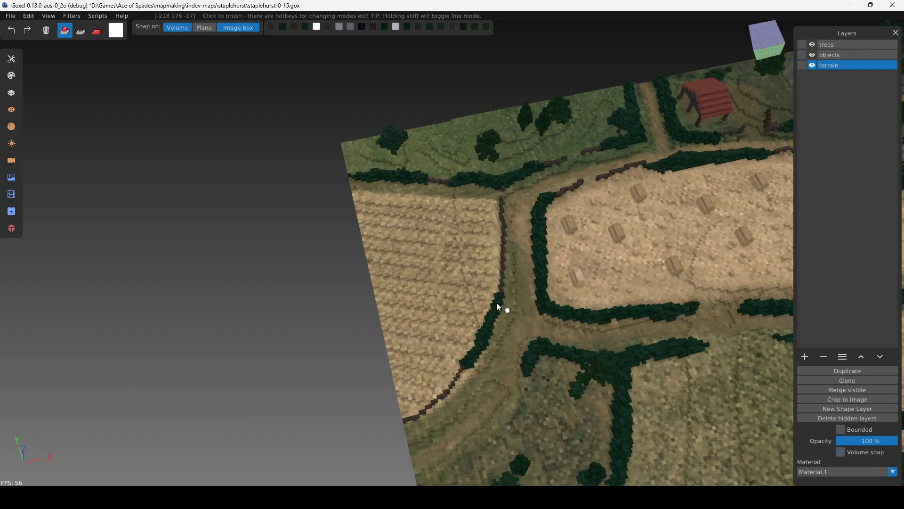
pyautogui.scroll(5, 475, 317)
pyautogui.moveTo(474, 316); pyautogui.dragTo(646, 340, button='middle')
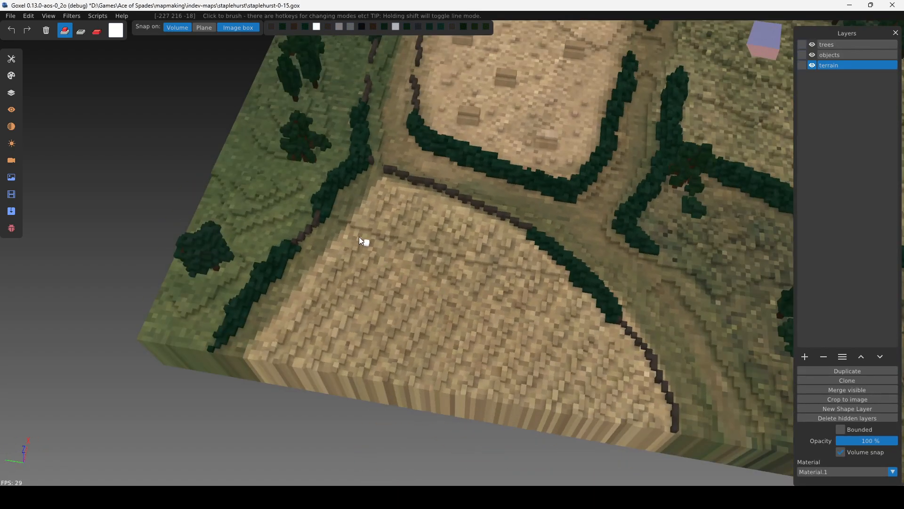
# Survey the woodland around the runway end, then examine the furrowed brown field near the slate-roofed stone house.
pyautogui.moveTo(659, 236); pyautogui.dragTo(210, 313, button='right')
pyautogui.scroll(-5, 424, 325)
pyautogui.moveTo(632, 343); pyautogui.dragTo(339, 325, button='right')
pyautogui.moveTo(707, 299); pyautogui.dragTo(400, 273, button='right')
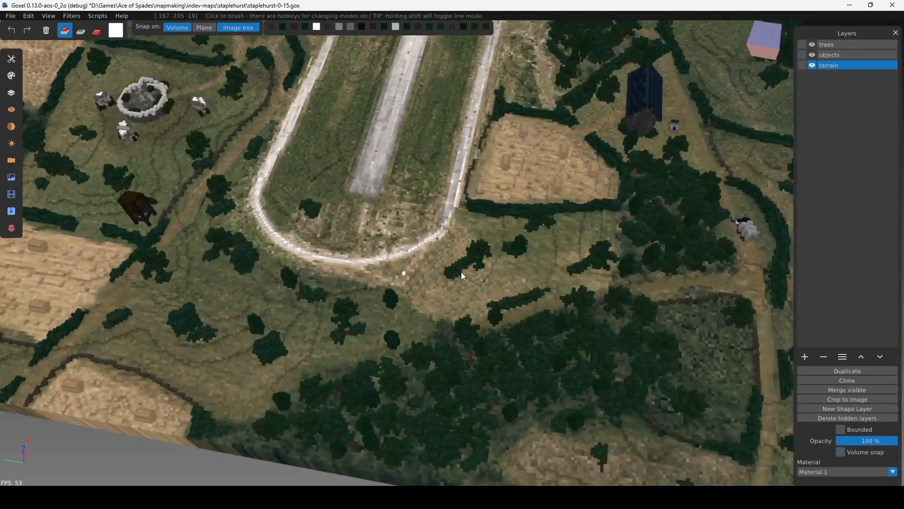
pyautogui.moveTo(481, 273); pyautogui.dragTo(379, 365, button='right')
pyautogui.moveTo(447, 113); pyautogui.dragTo(579, 430, button='right')
pyautogui.moveTo(381, 158); pyautogui.dragTo(591, 406, button='right')
pyautogui.scroll(6, 267, 189)
pyautogui.moveTo(267, 188)
pyautogui.mouseDown(button='right')
pyautogui.moveTo(510, 302)
pyautogui.moveTo(502, 212)
pyautogui.mouseUp(button='right')
pyautogui.scroll(5, 508, 301)
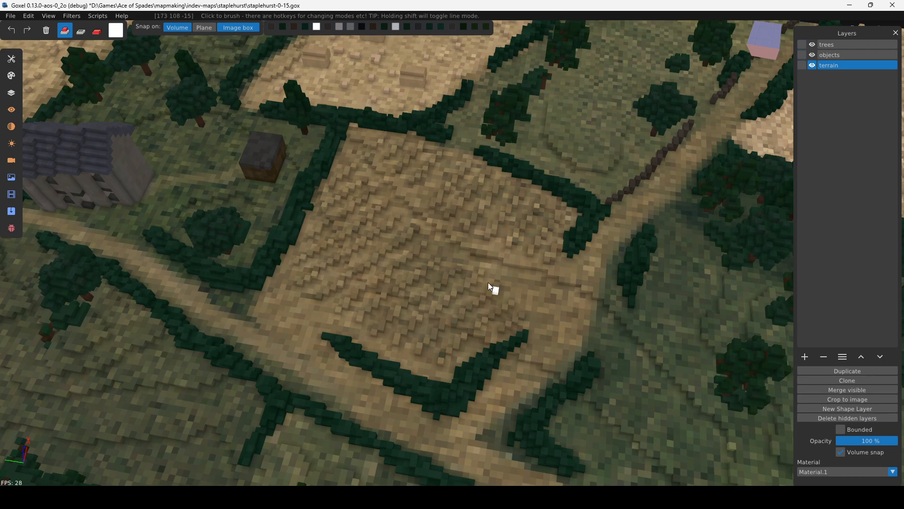
# Survey the runways, hangars and surrounding fields, ending with a wide view of the complete Staplehurst map.
pyautogui.scroll(-10, 488, 281)
pyautogui.moveTo(517, 284); pyautogui.dragTo(378, 278, button='middle')
pyautogui.moveTo(378, 278); pyautogui.dragTo(584, 287, button='right')
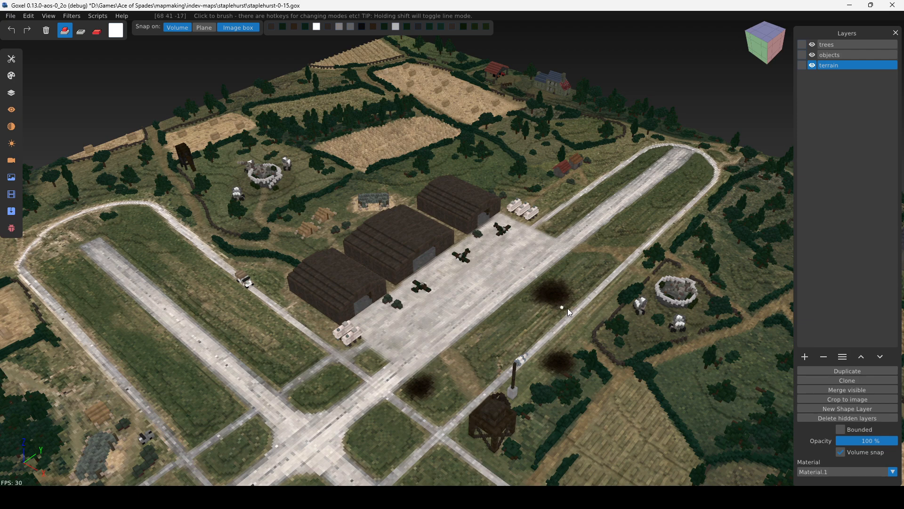
pyautogui.moveTo(567, 308); pyautogui.dragTo(530, 235, button='middle')
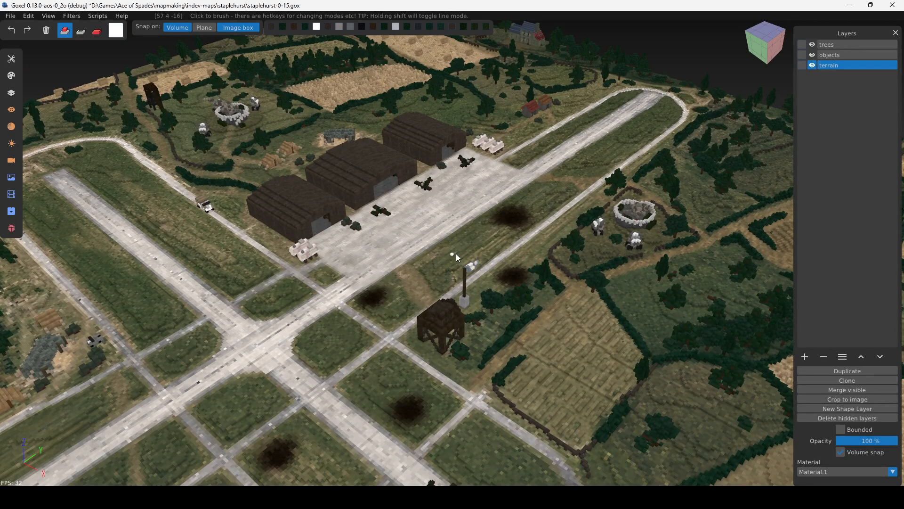
pyautogui.moveTo(473, 244); pyautogui.dragTo(331, 241, button='middle')
pyautogui.scroll(-2, 333, 242)
pyautogui.moveTo(357, 248); pyautogui.dragTo(343, 217, button='right')
pyautogui.moveTo(453, 248); pyautogui.dragTo(406, 236, button='right')
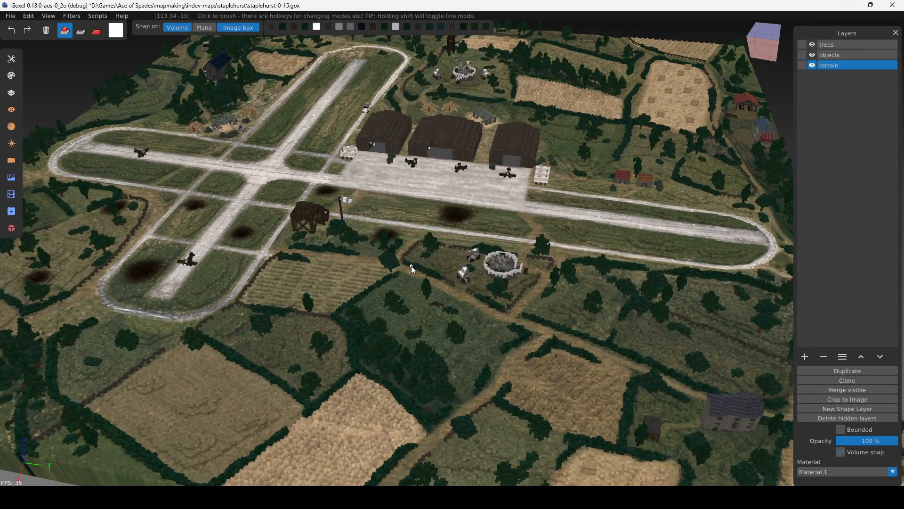
pyautogui.scroll(-3, 485, 252)
pyautogui.scroll(4, 505, 270)
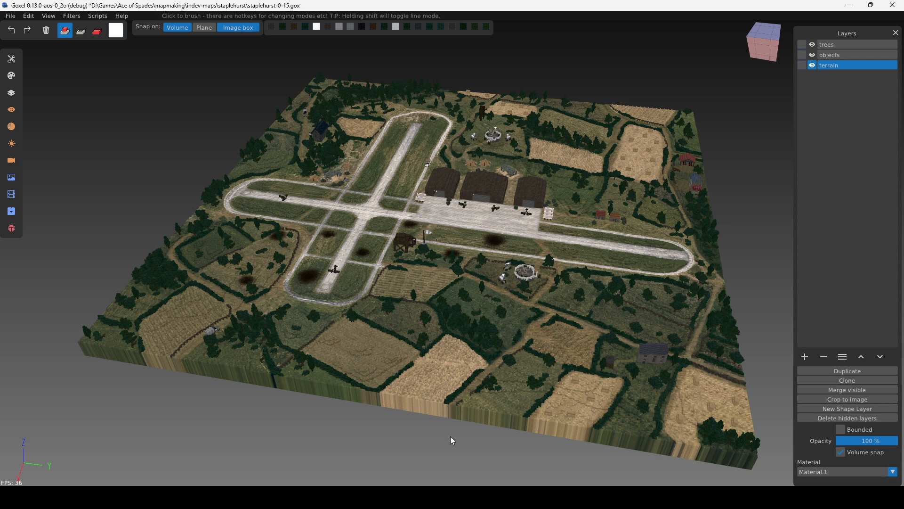
pyautogui.moveTo(450, 436); pyautogui.dragTo(417, 431, button='right')
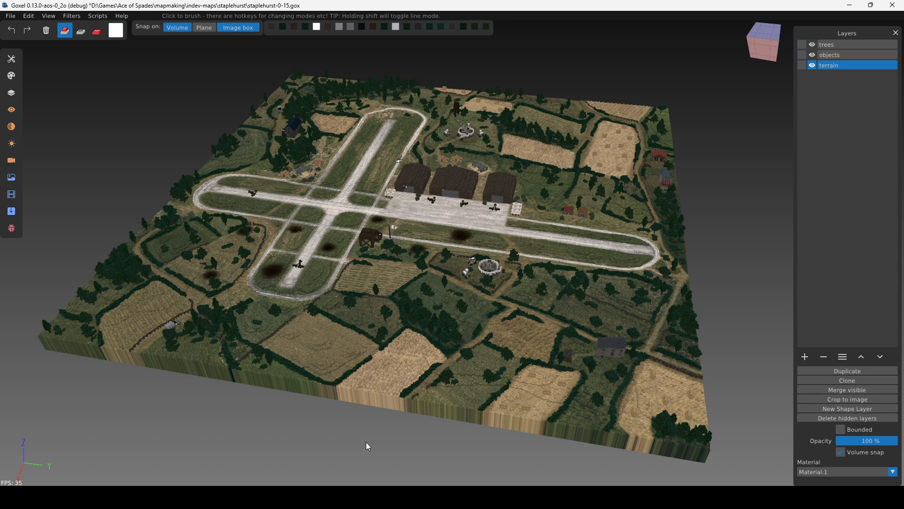
pyautogui.moveTo(366, 443); pyautogui.dragTo(377, 447, button='middle')
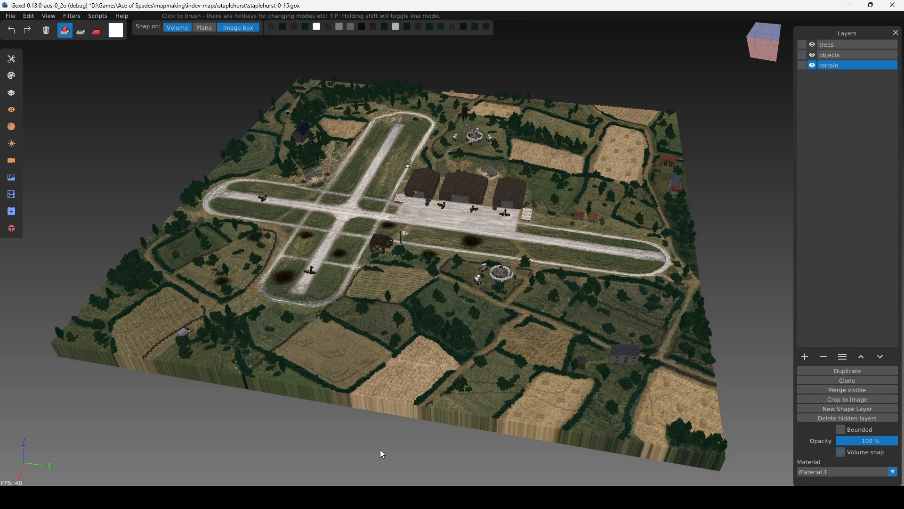